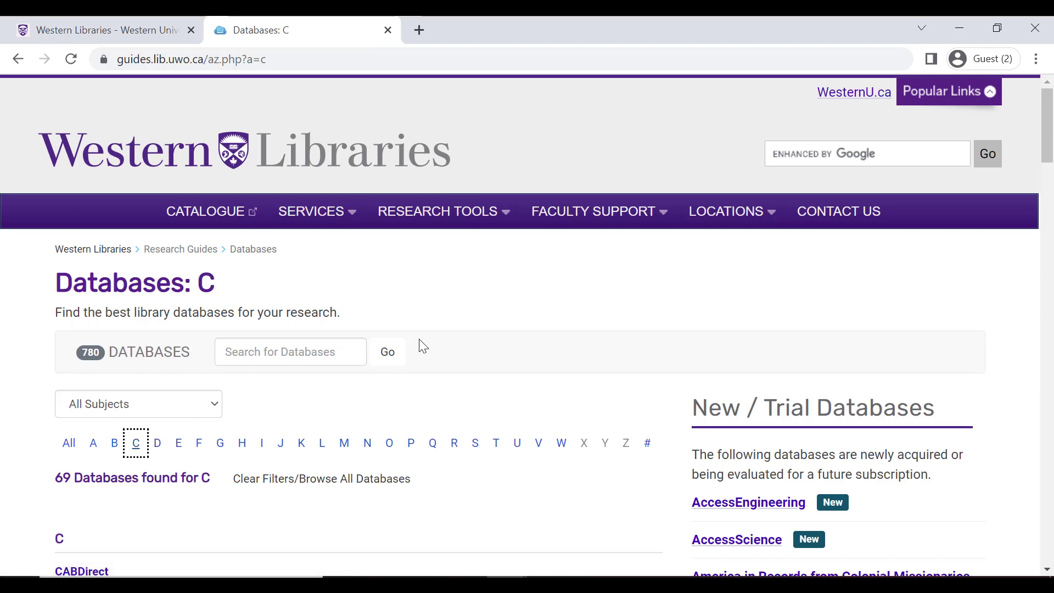
- Open the Communication & Mass Media Complete database from the library's list of databases beginning with C
{"action": "scroll", "coordinate": [423, 344], "scroll_direction": "down", "scroll_amount": 10}
{"action": "scroll", "coordinate": [432, 319], "scroll_direction": "down", "scroll_amount": 20}
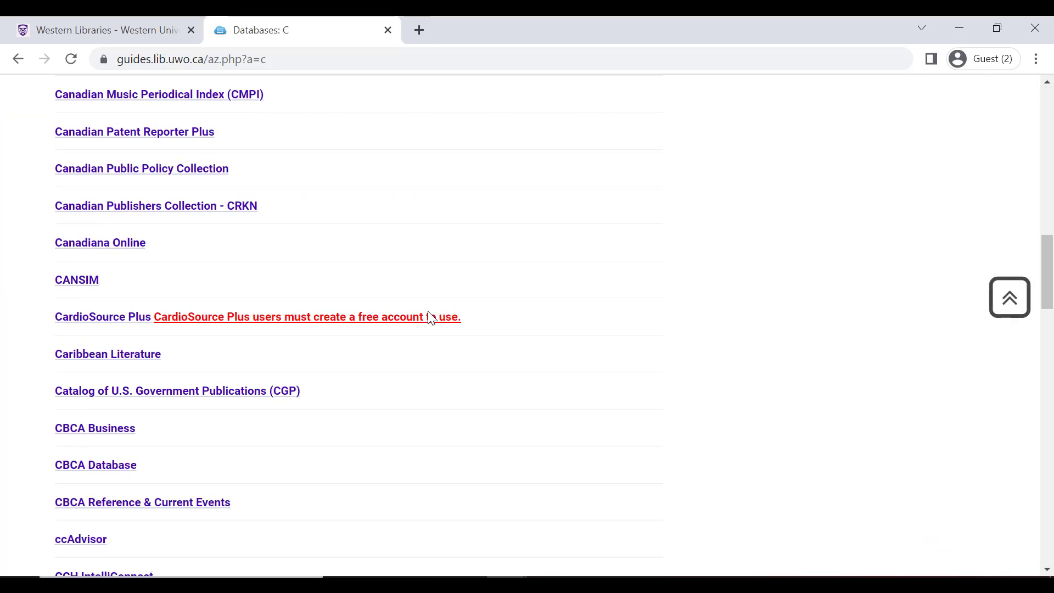
{"action": "scroll", "coordinate": [431, 318], "scroll_direction": "down", "scroll_amount": 2}
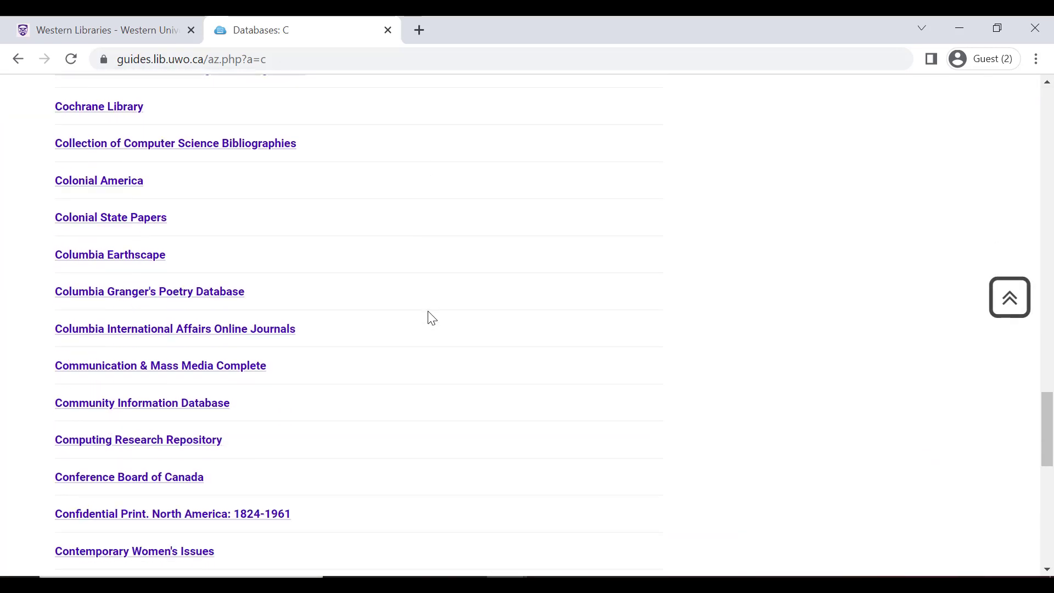
{"action": "left_click", "coordinate": [260, 367]}
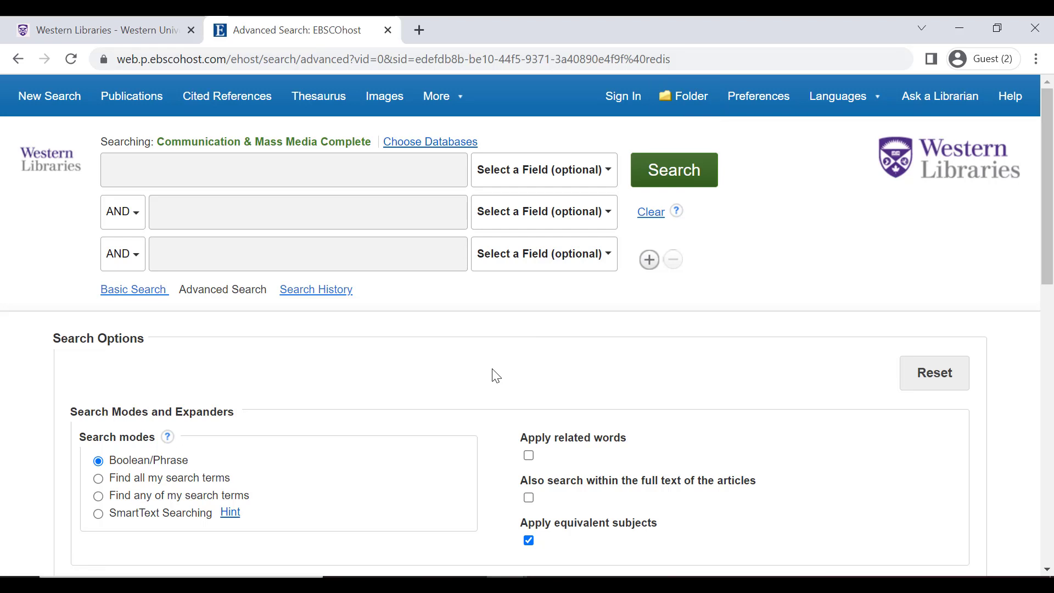
- Open the database chooser, show the description of Anthropology Plus, and select it alongside Communication & Mass Media Complete
{"action": "left_click", "coordinate": [423, 143]}
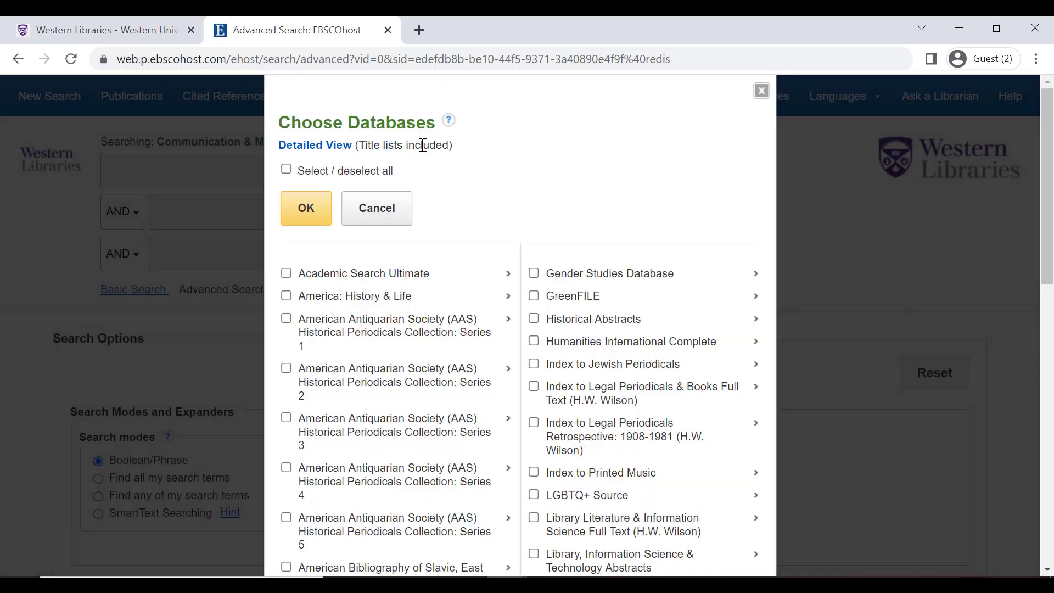
{"action": "scroll", "coordinate": [497, 220], "scroll_direction": "down", "scroll_amount": 1}
{"action": "scroll", "coordinate": [497, 220], "scroll_direction": "down", "scroll_amount": 3}
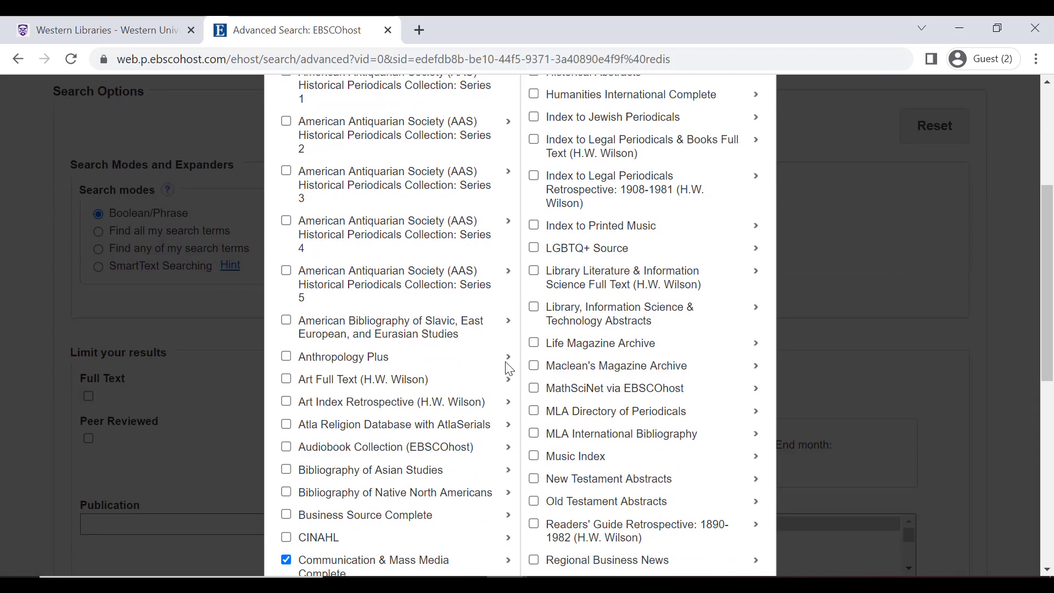
{"action": "left_click", "coordinate": [507, 358]}
{"action": "scroll", "coordinate": [501, 324], "scroll_direction": "down", "scroll_amount": 1}
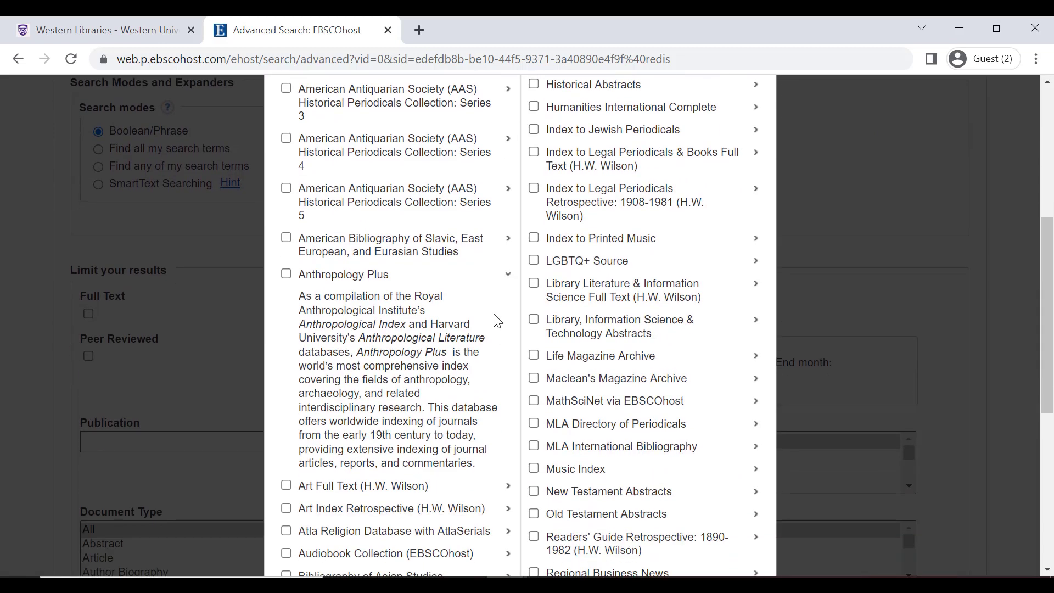
{"action": "left_click", "coordinate": [294, 275]}
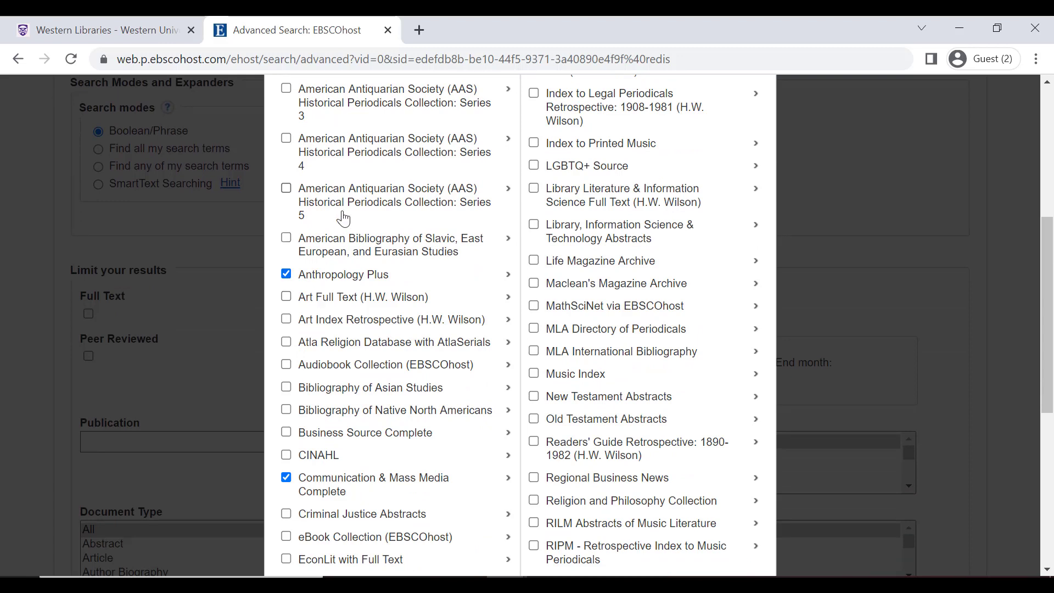
{"action": "scroll", "coordinate": [344, 218], "scroll_direction": "down", "scroll_amount": 4}
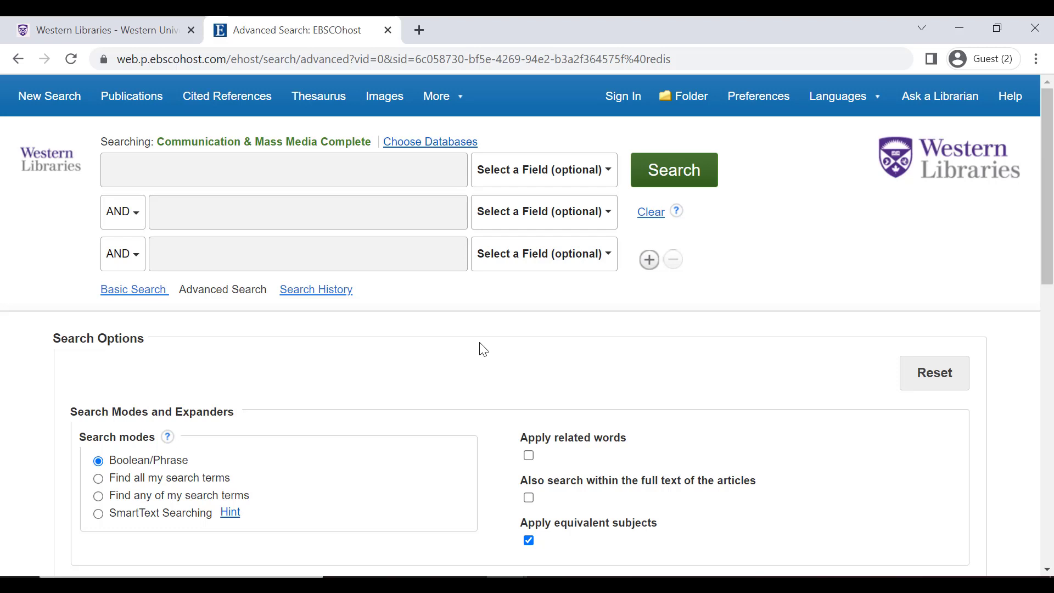
- Try the Full Text, Peer Reviewed and References Available limiters, switching each one back off
{"action": "scroll", "coordinate": [483, 350], "scroll_direction": "down", "scroll_amount": 4}
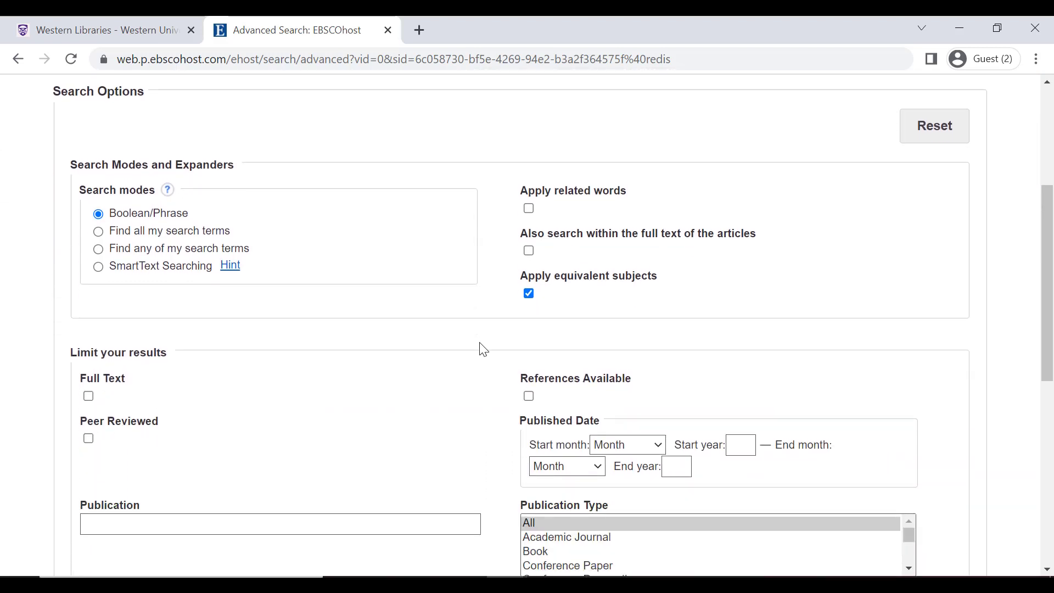
{"action": "scroll", "coordinate": [483, 349], "scroll_direction": "down", "scroll_amount": 3}
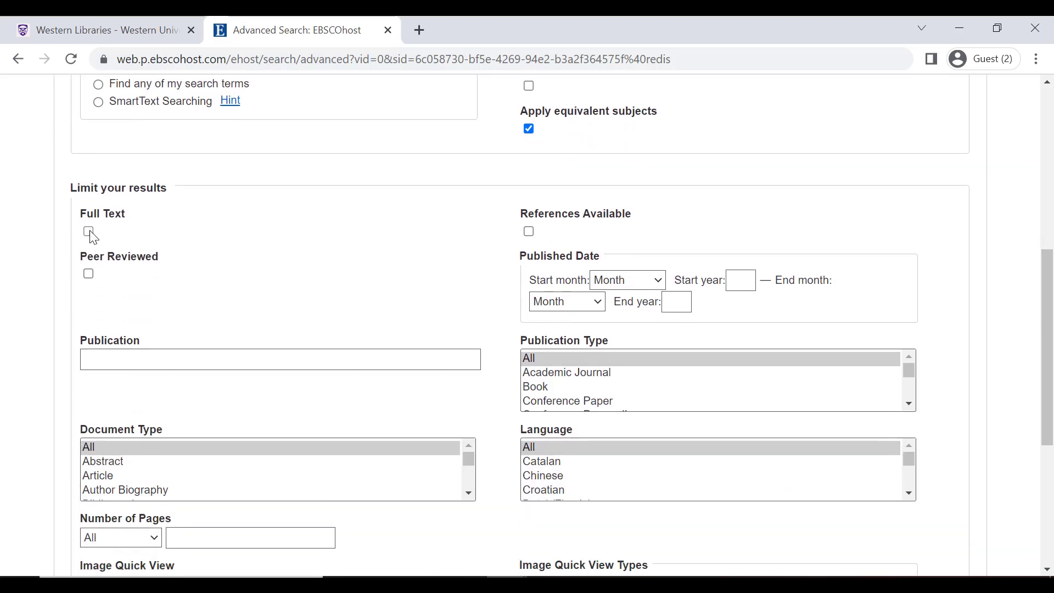
{"action": "left_click", "coordinate": [88, 231]}
{"action": "left_click", "coordinate": [89, 231]}
{"action": "left_click", "coordinate": [88, 274]}
{"action": "left_click", "coordinate": [88, 274]}
{"action": "scroll", "coordinate": [488, 259], "scroll_direction": "down", "scroll_amount": 1}
{"action": "left_click", "coordinate": [134, 275]}
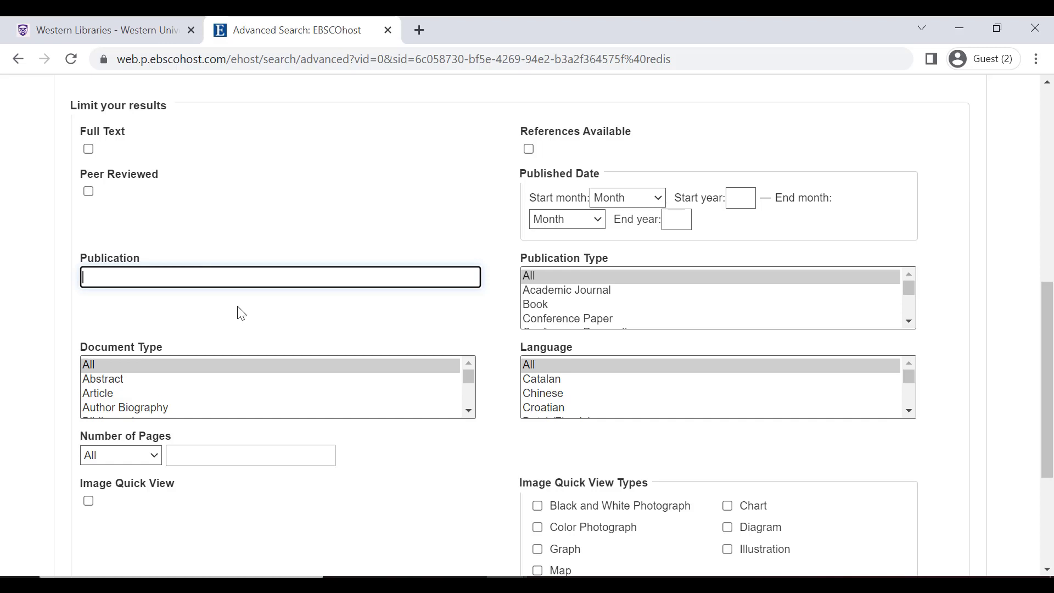
{"action": "left_click", "coordinate": [529, 149]}
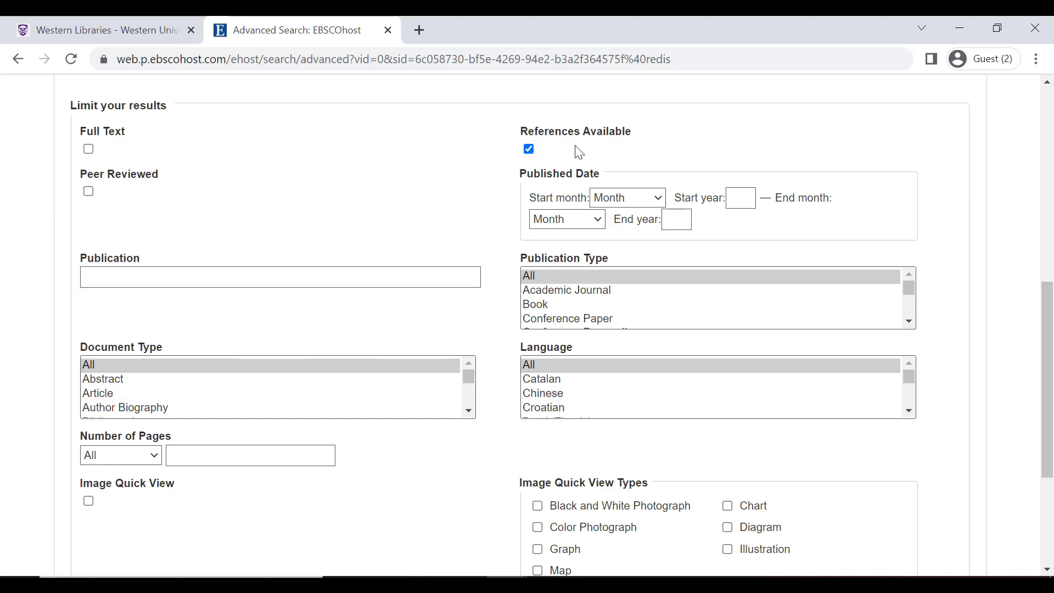
{"action": "left_click", "coordinate": [530, 149]}
- Limit the published date to start in May 1999
{"action": "left_click", "coordinate": [627, 197]}
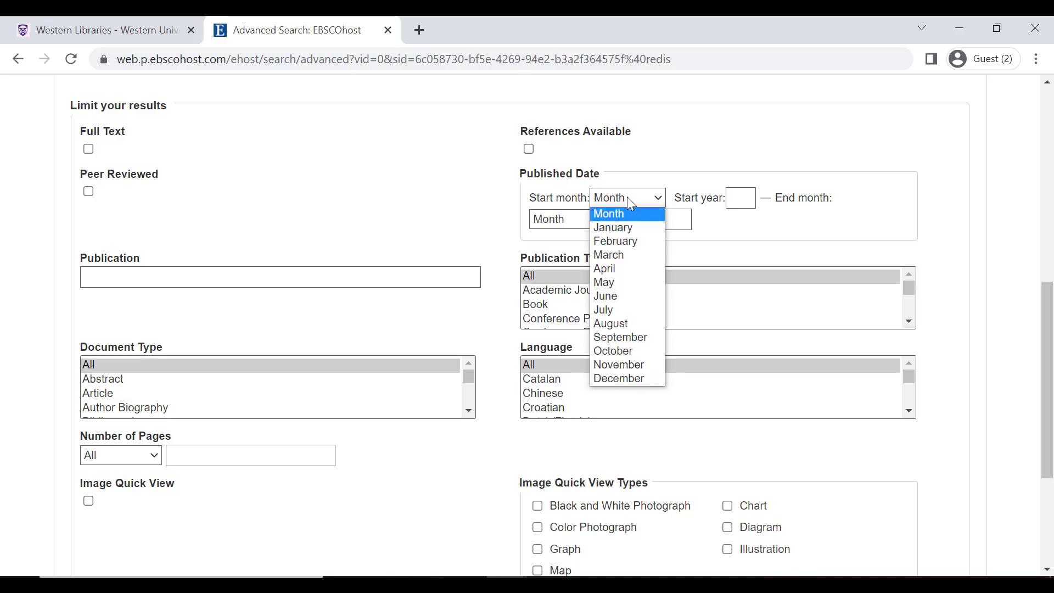
{"action": "left_click", "coordinate": [613, 283]}
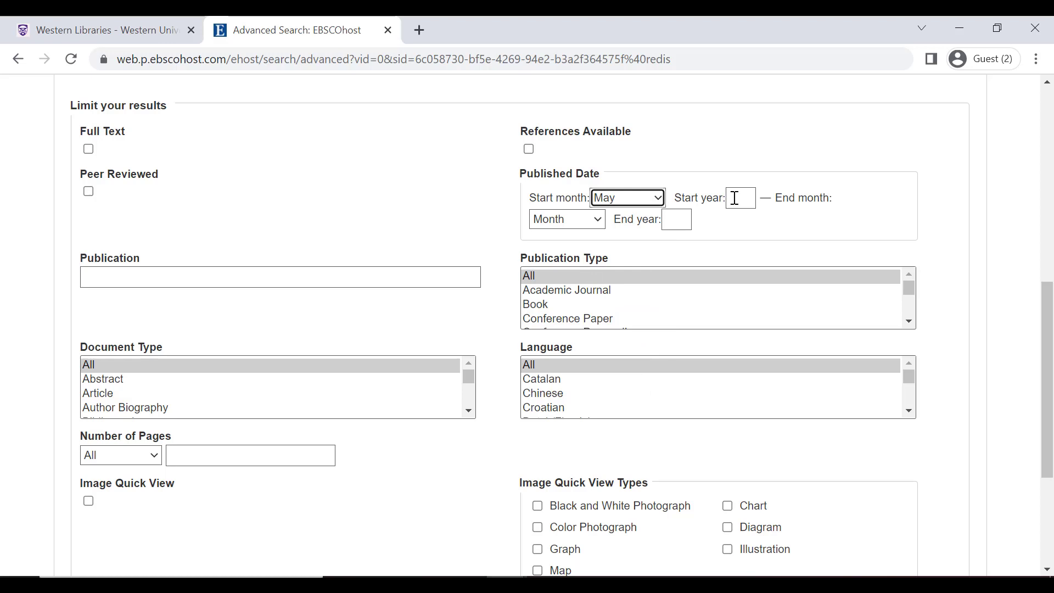
{"action": "left_click", "coordinate": [735, 197]}
{"action": "type", "text": "1999"}
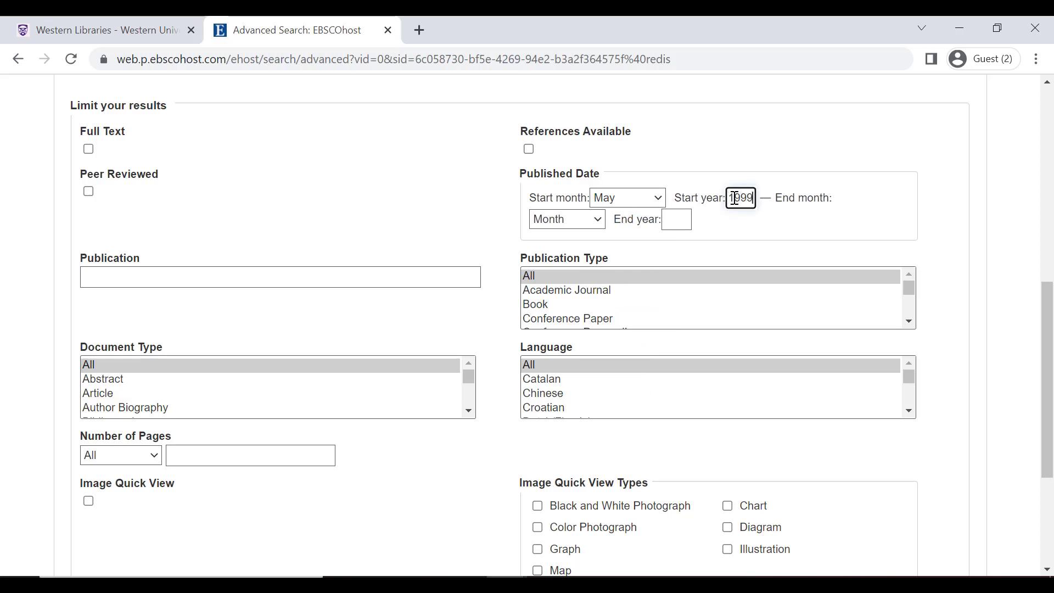
{"action": "left_click", "coordinate": [782, 130]}
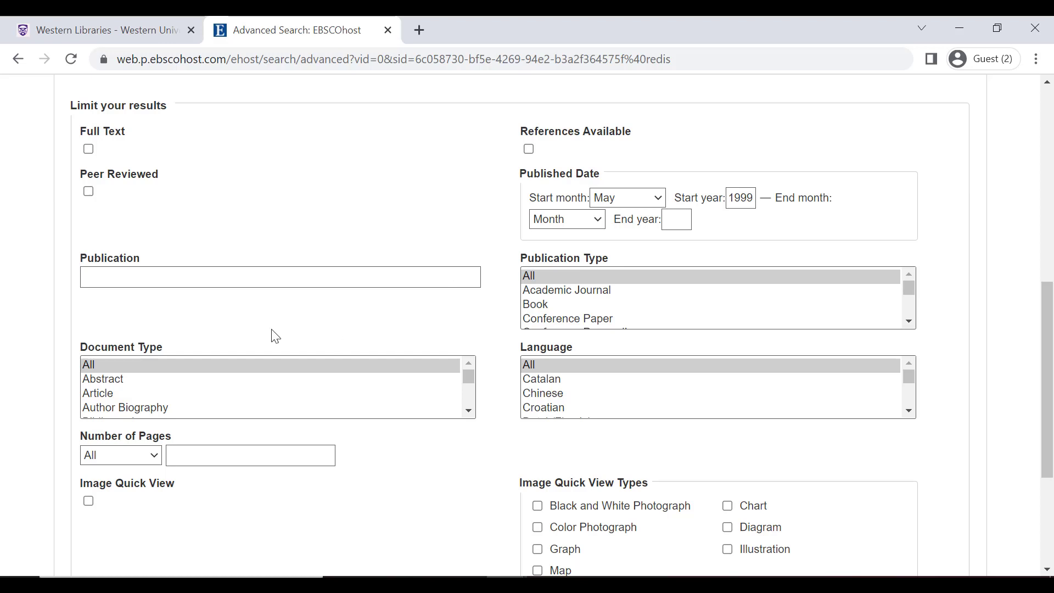
- Examine the available publication types, document types, languages and searchable fields on the advanced search form
{"action": "scroll", "coordinate": [561, 294], "scroll_direction": "down", "scroll_amount": 3}
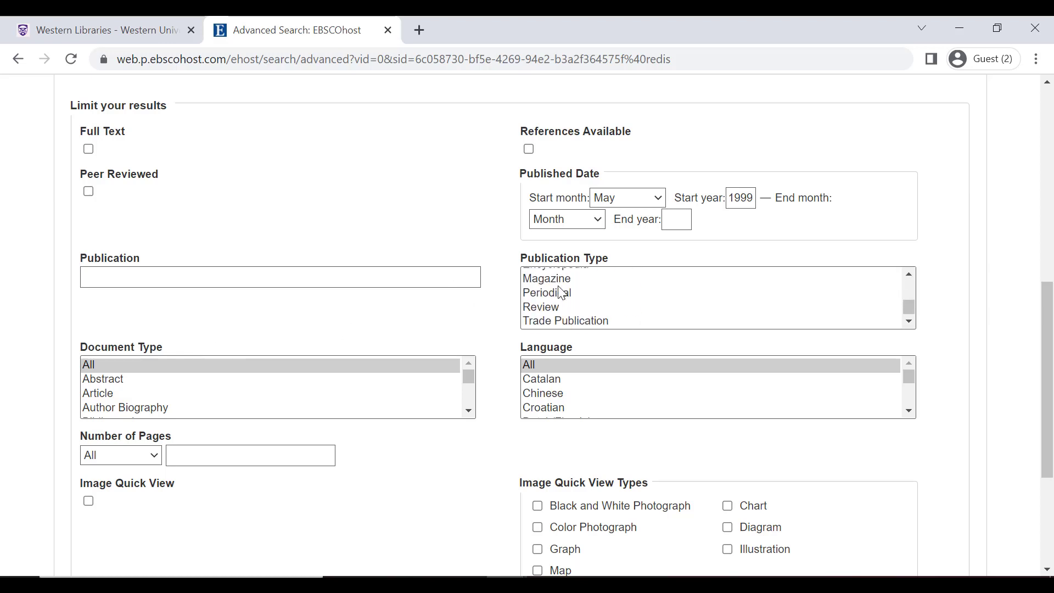
{"action": "scroll", "coordinate": [378, 395], "scroll_direction": "down", "scroll_amount": 5}
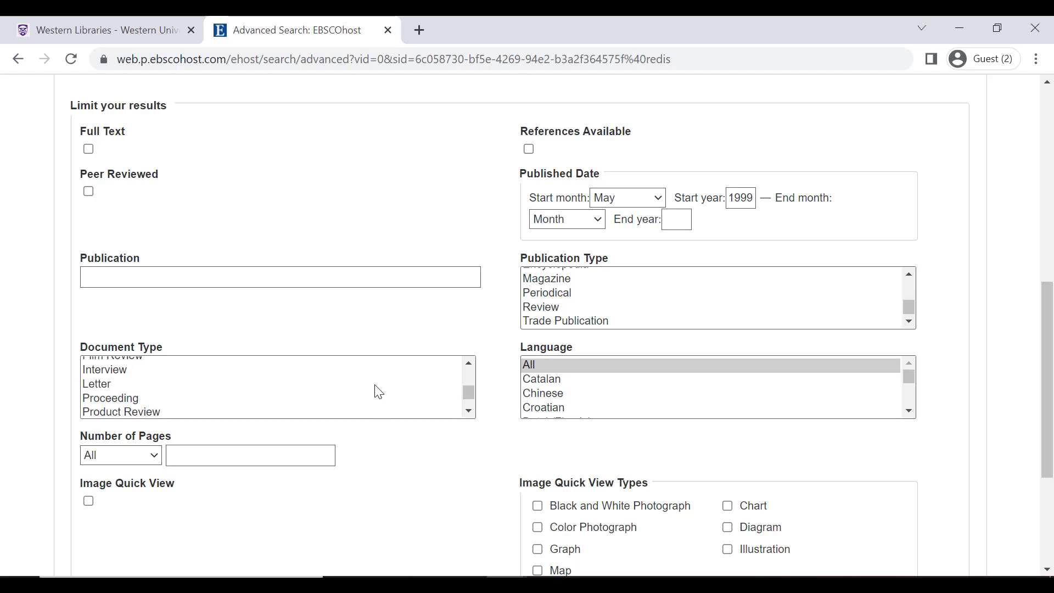
{"action": "scroll", "coordinate": [375, 391], "scroll_direction": "down", "scroll_amount": 2}
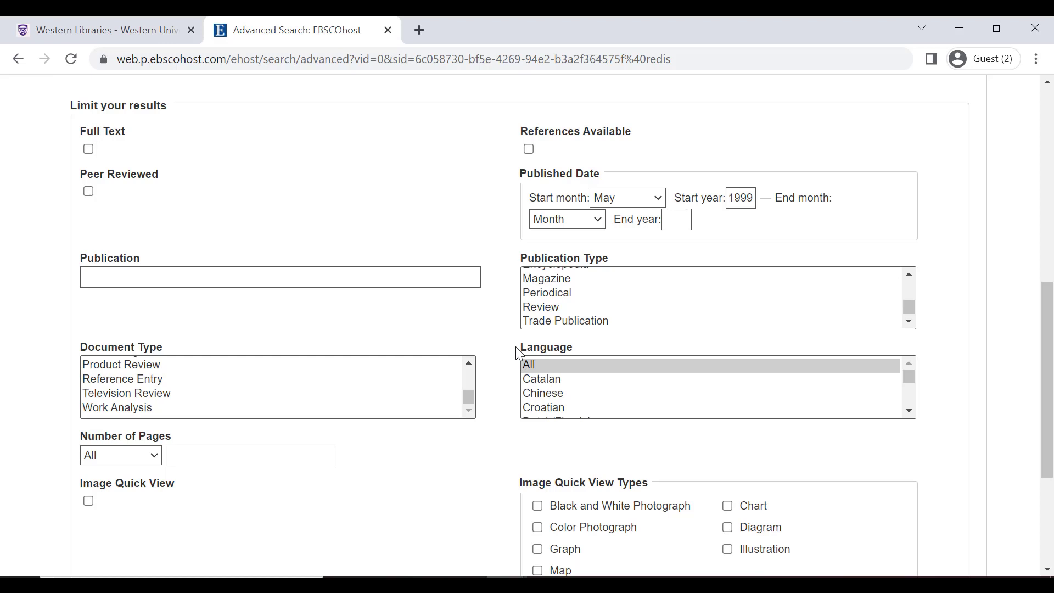
{"action": "scroll", "coordinate": [519, 353], "scroll_direction": "down", "scroll_amount": 1}
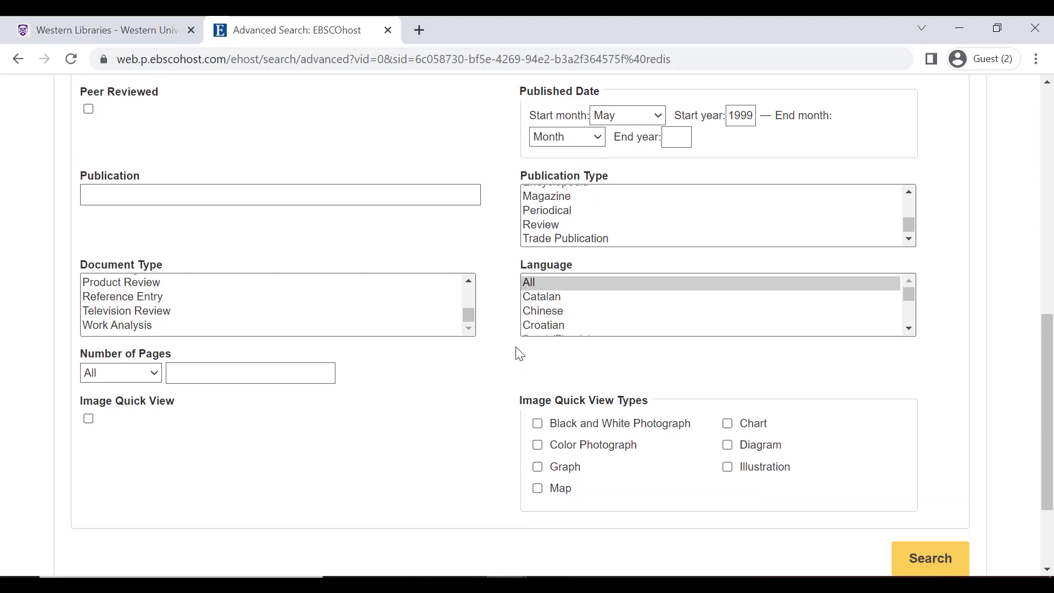
{"action": "scroll", "coordinate": [518, 353], "scroll_direction": "up", "scroll_amount": 10}
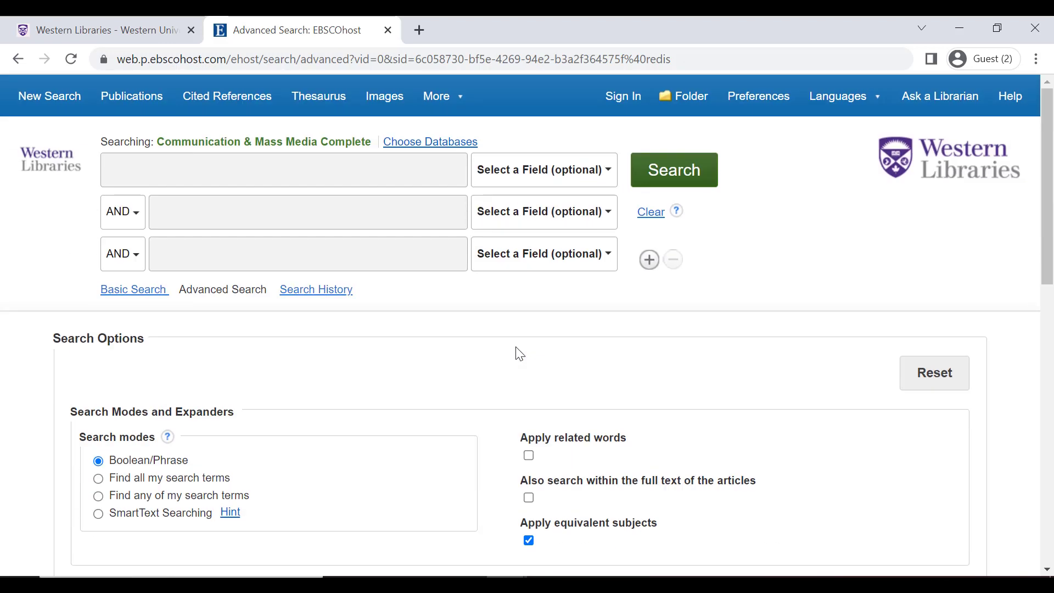
{"action": "scroll", "coordinate": [519, 353], "scroll_direction": "down", "scroll_amount": 7}
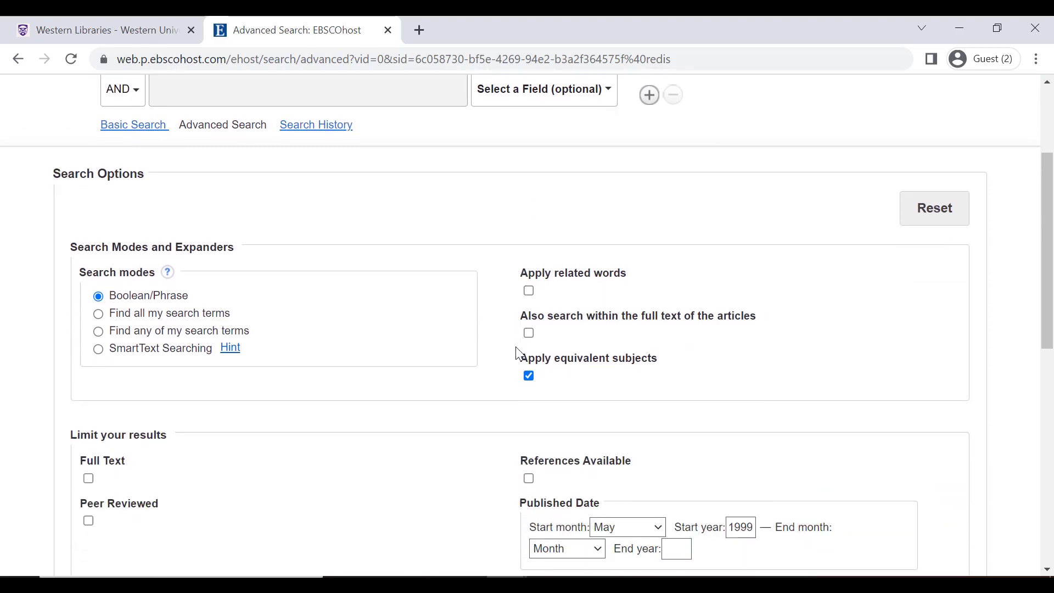
{"action": "scroll", "coordinate": [519, 353], "scroll_direction": "down", "scroll_amount": 2}
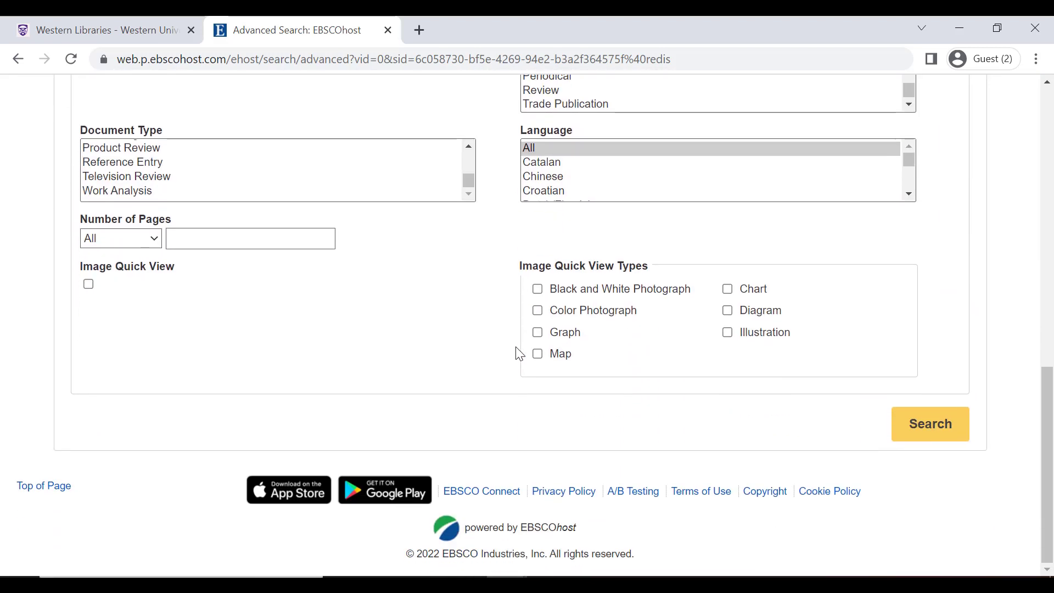
{"action": "scroll", "coordinate": [629, 173], "scroll_direction": "down", "scroll_amount": 2}
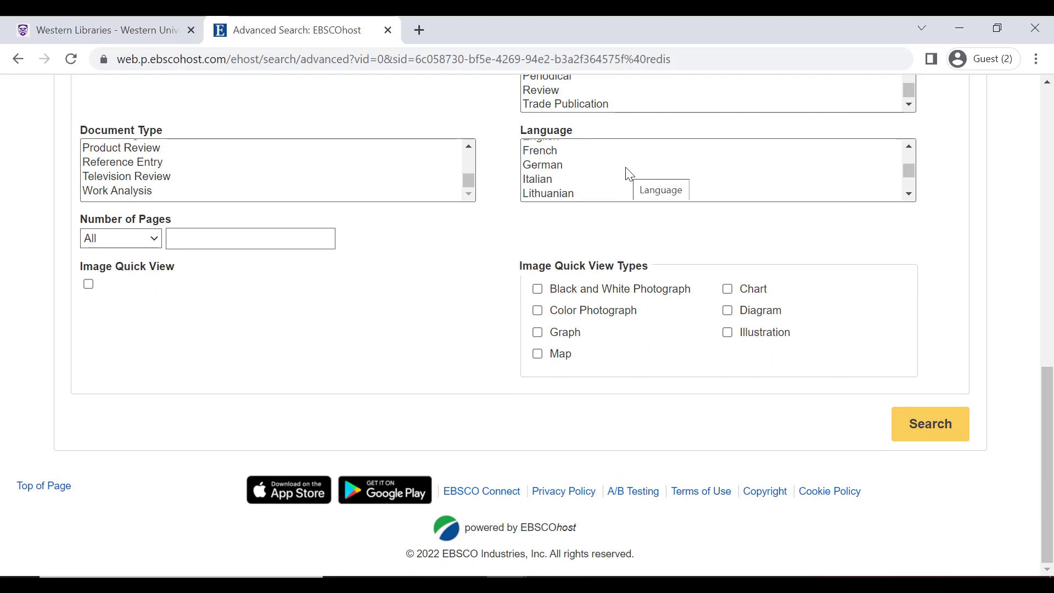
{"action": "scroll", "coordinate": [629, 173], "scroll_direction": "down", "scroll_amount": 2}
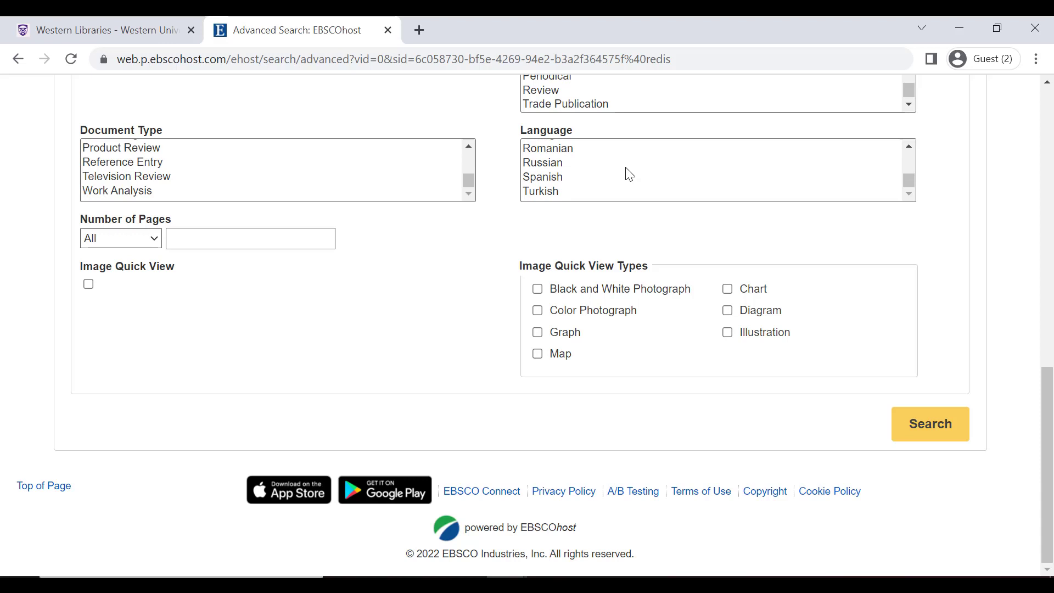
{"action": "scroll", "coordinate": [629, 173], "scroll_direction": "up", "scroll_amount": 2}
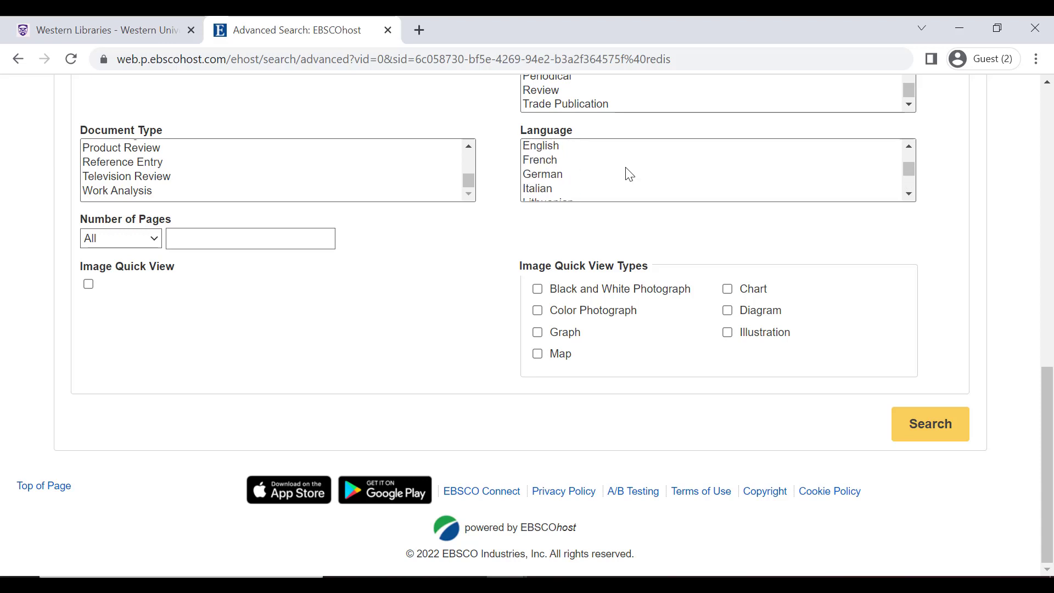
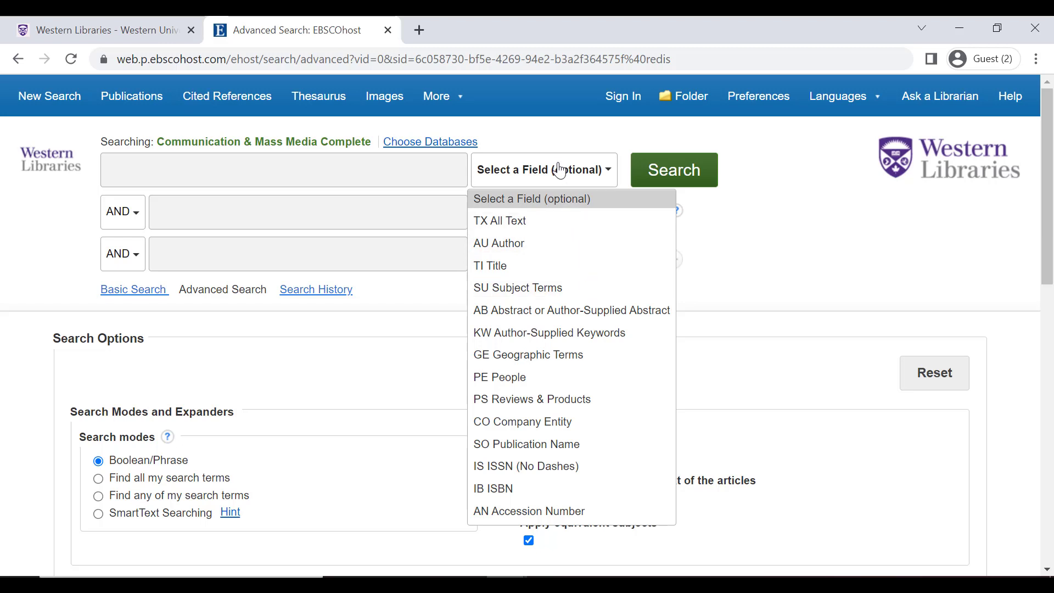
{"action": "left_click", "coordinate": [525, 144]}
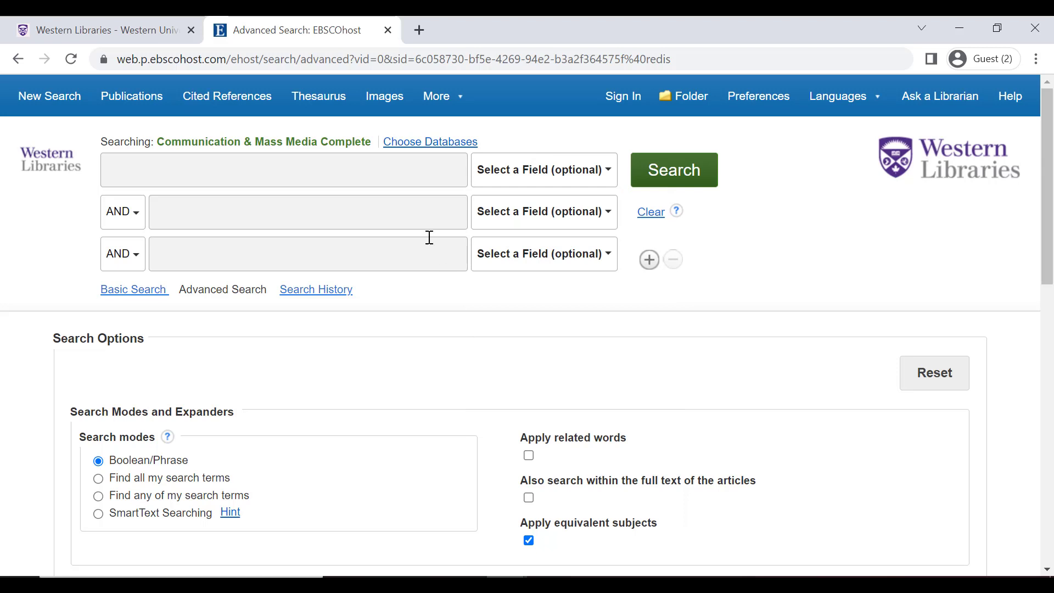
- Browse the Communications Thesaurus for terms beginning with "Protest" and follow the preferred term PUBLIC demonstrations
{"action": "left_click", "coordinate": [337, 104]}
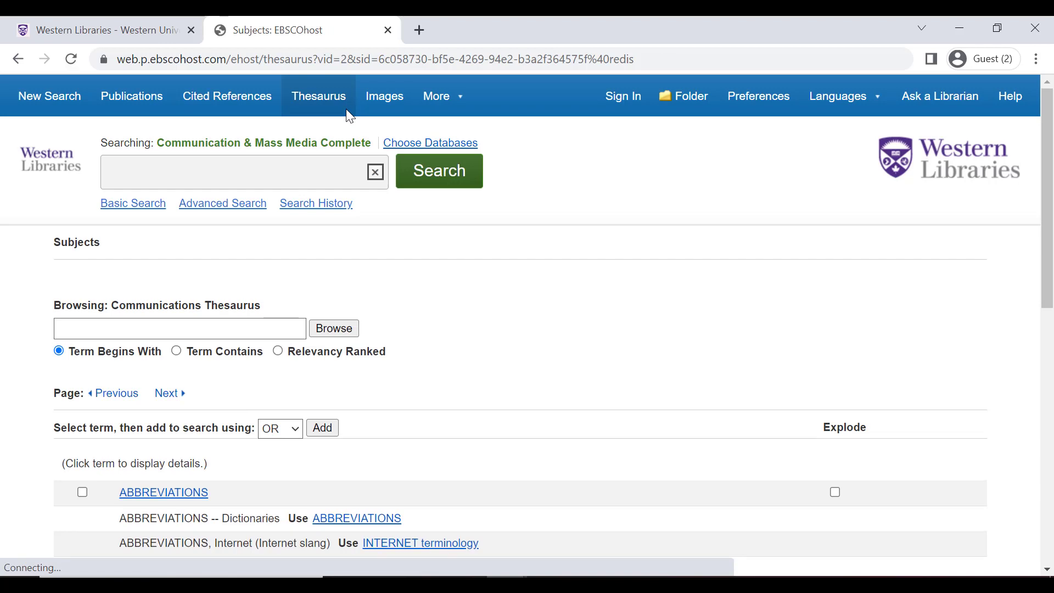
{"action": "scroll", "coordinate": [283, 252], "scroll_direction": "down", "scroll_amount": 1}
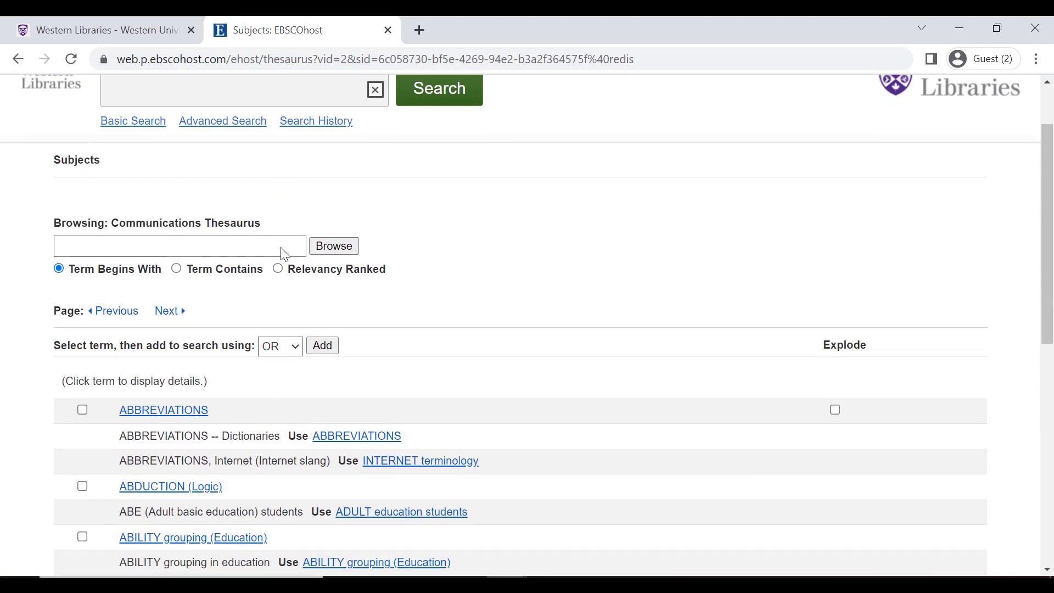
{"action": "scroll", "coordinate": [263, 219], "scroll_direction": "down", "scroll_amount": 1}
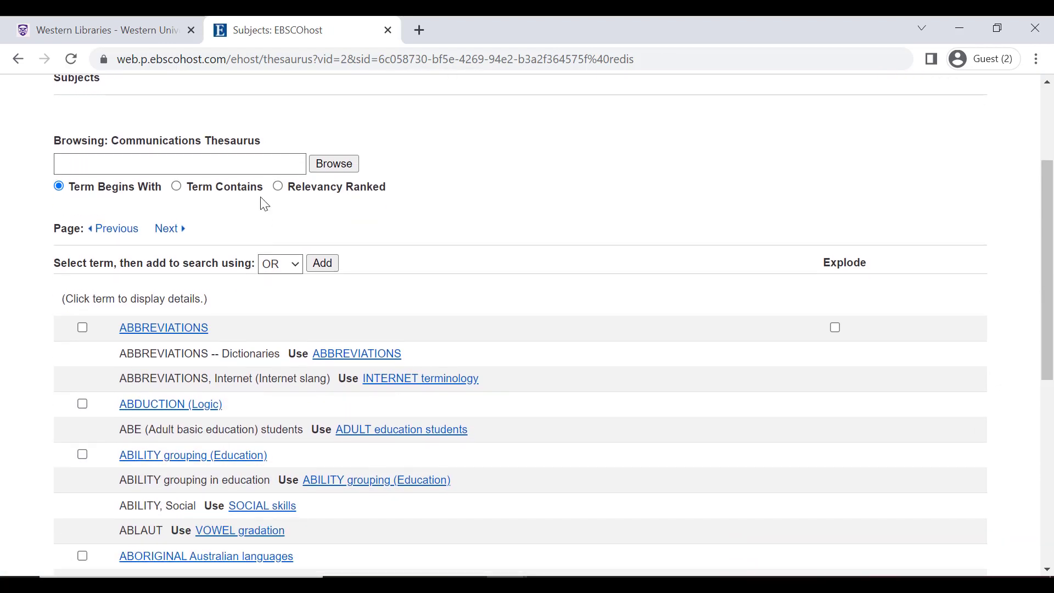
{"action": "left_click", "coordinate": [167, 160]}
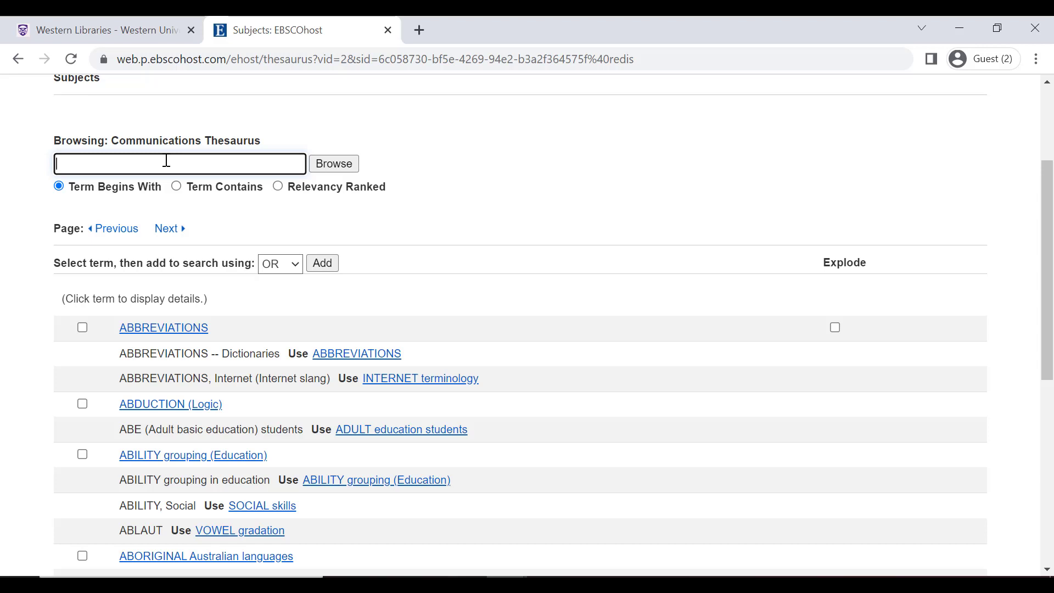
{"action": "type", "text": "Protest"}
{"action": "key", "text": "Return"}
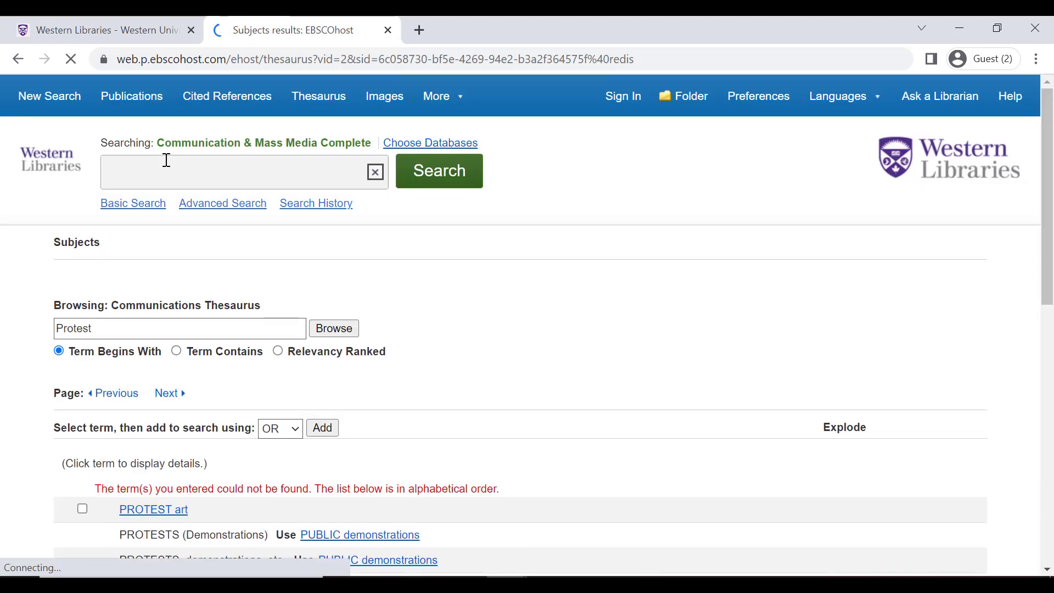
{"action": "scroll", "coordinate": [443, 308], "scroll_direction": "down", "scroll_amount": 3}
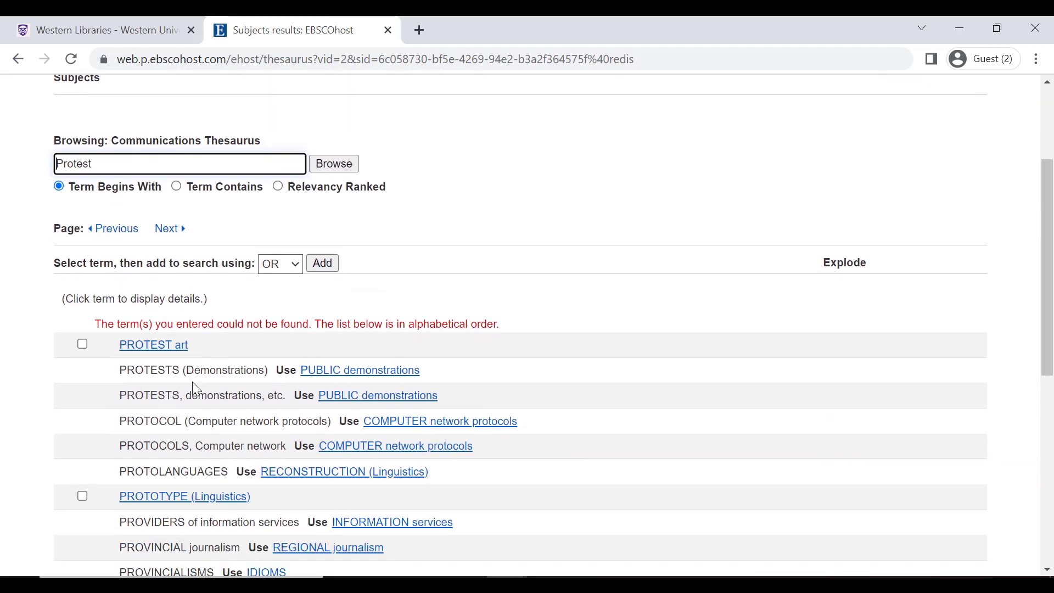
{"action": "left_click", "coordinate": [362, 371]}
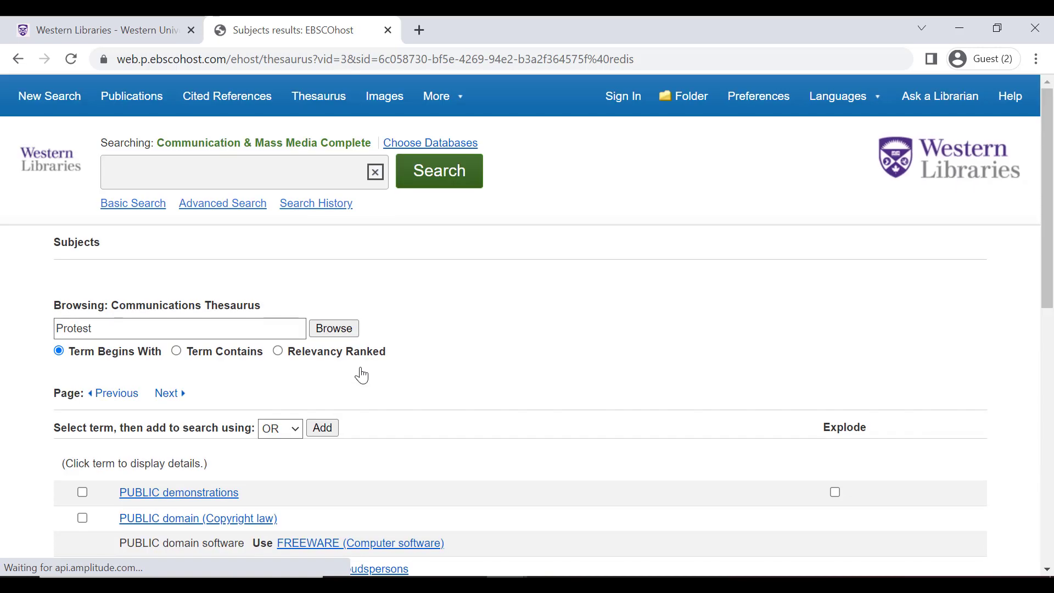
- Open the thesaurus entry for PUBLIC demonstrations and examine its details and related terms
{"action": "scroll", "coordinate": [362, 375], "scroll_direction": "down", "scroll_amount": 3}
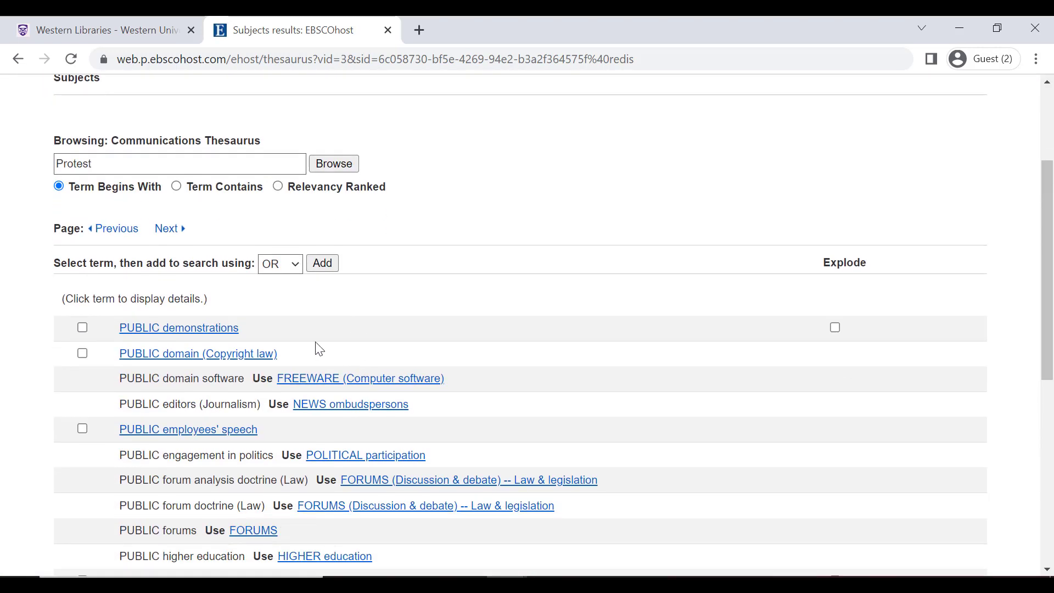
{"action": "left_click", "coordinate": [218, 331]}
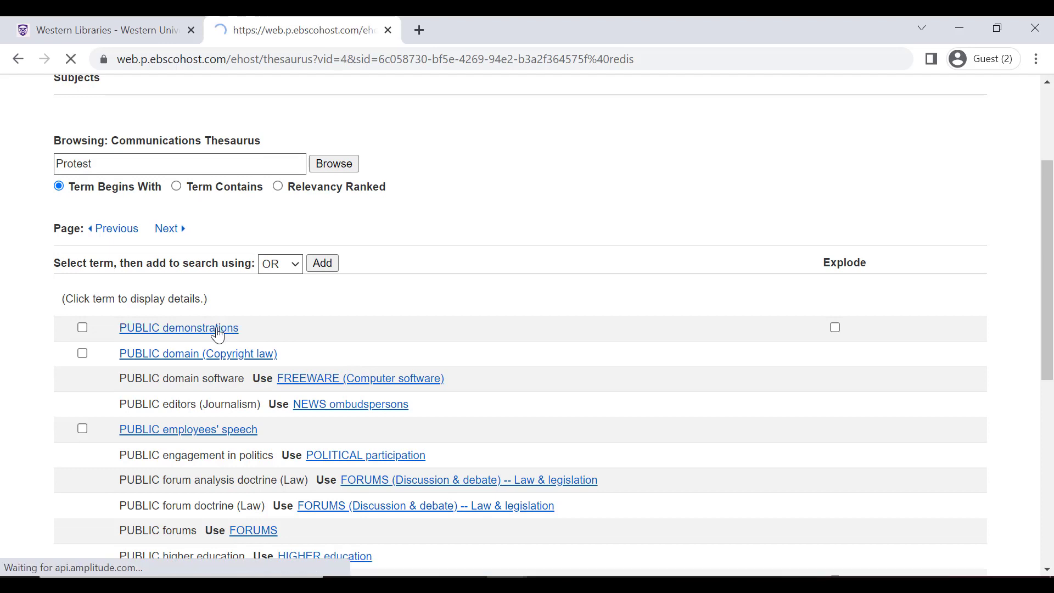
{"action": "scroll", "coordinate": [563, 307], "scroll_direction": "down", "scroll_amount": 6}
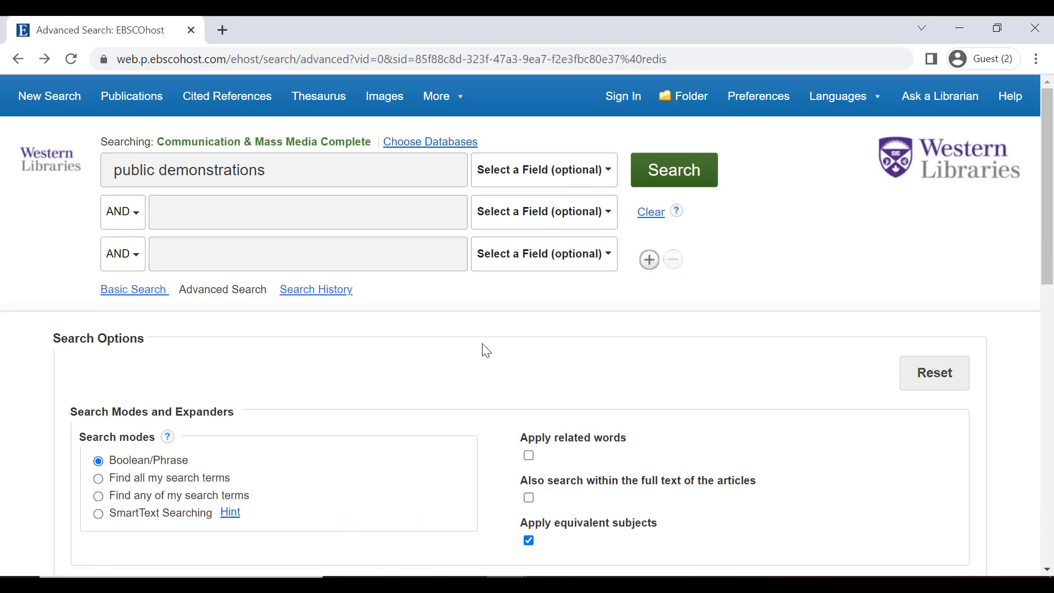
- Search the database for public demonstrations, and repeat the search with the words in quotation marks as an exact phrase
{"action": "left_click", "coordinate": [337, 177]}
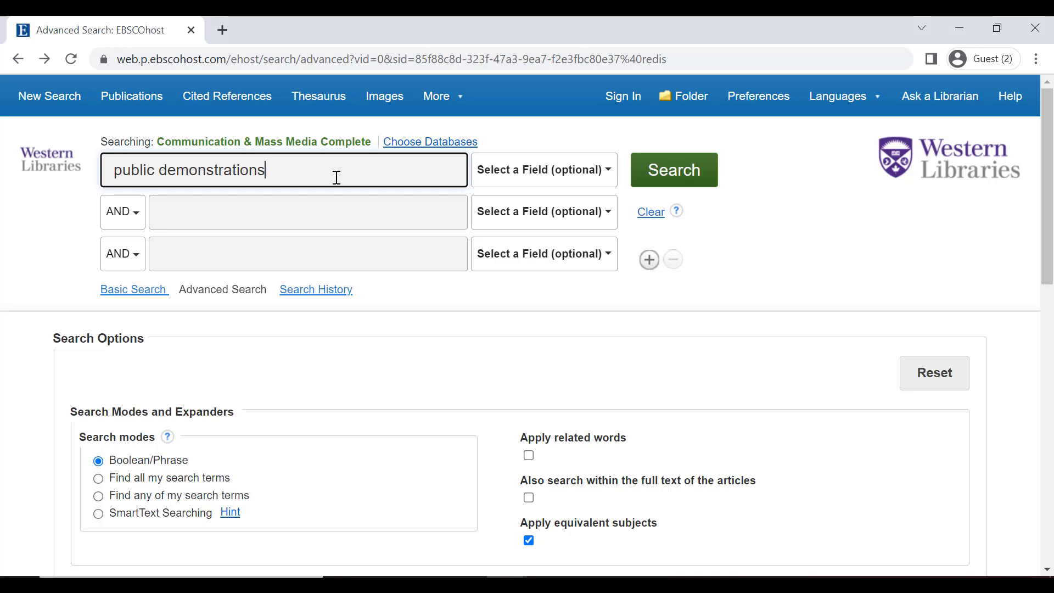
{"action": "left_click", "coordinate": [668, 175]}
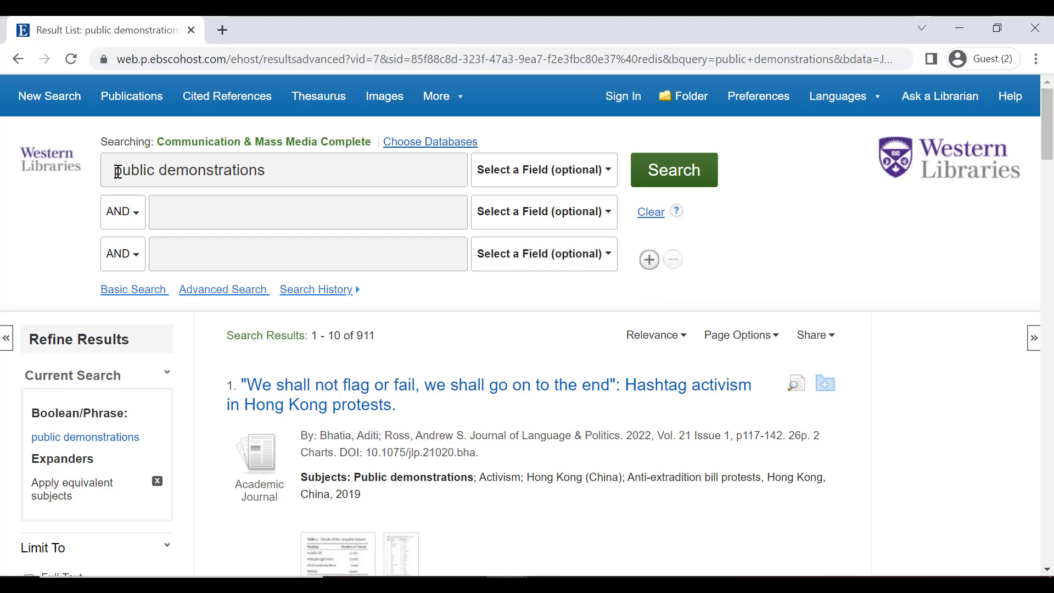
{"action": "left_click", "coordinate": [116, 171]}
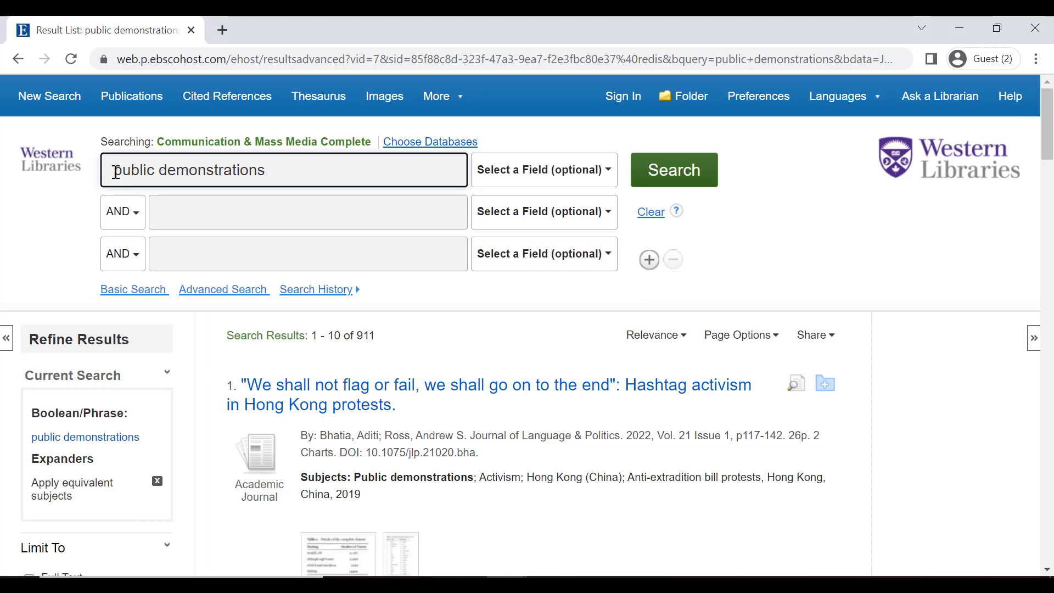
{"action": "left_click", "coordinate": [116, 171]}
{"action": "type", "text": "\""}
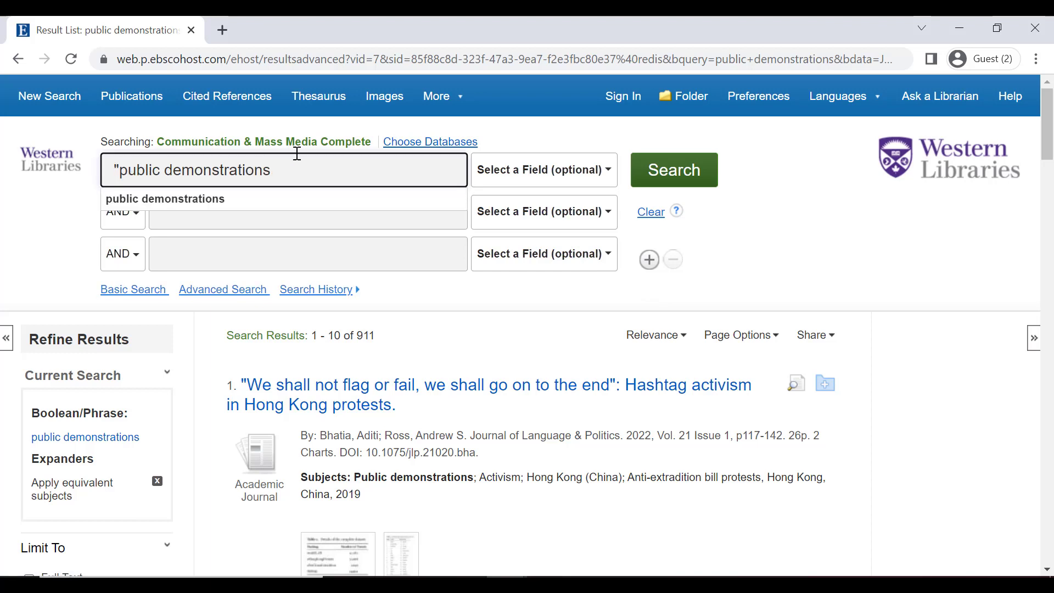
{"action": "left_click", "coordinate": [296, 170]}
{"action": "type", "text": "\""}
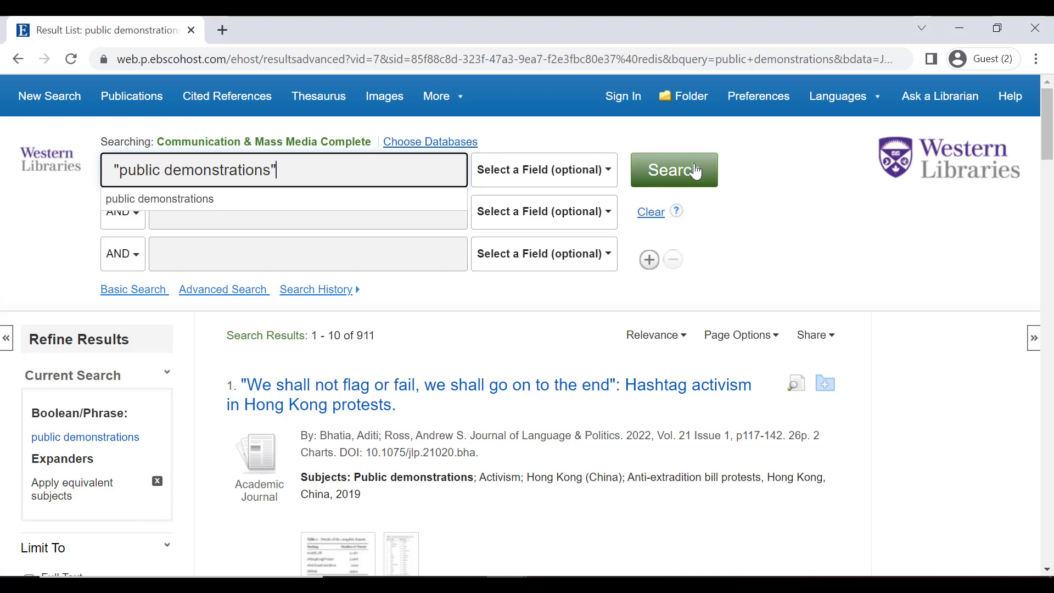
{"action": "left_click", "coordinate": [696, 172]}
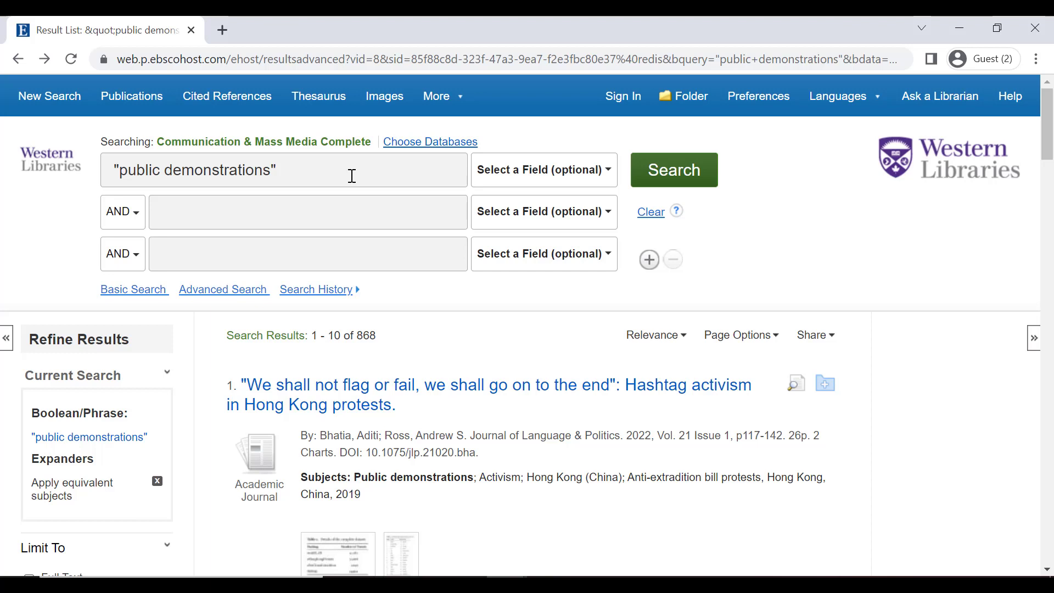
- Extend the query to "public demonstrations" AND (news OR journalis*) and run the search
{"action": "left_click", "coordinate": [352, 175]}
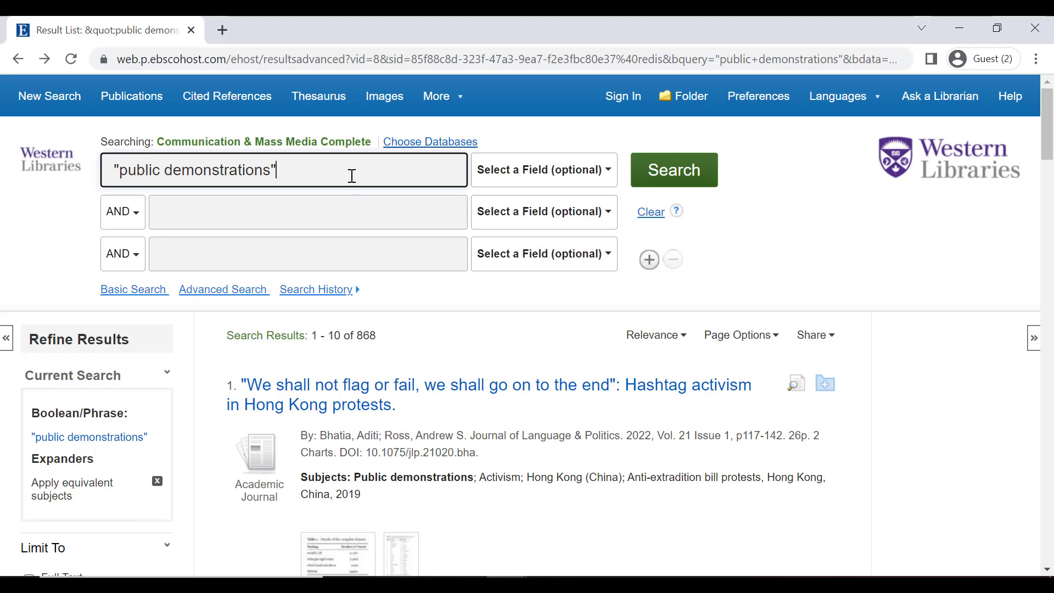
{"action": "type", "text": "AN"}
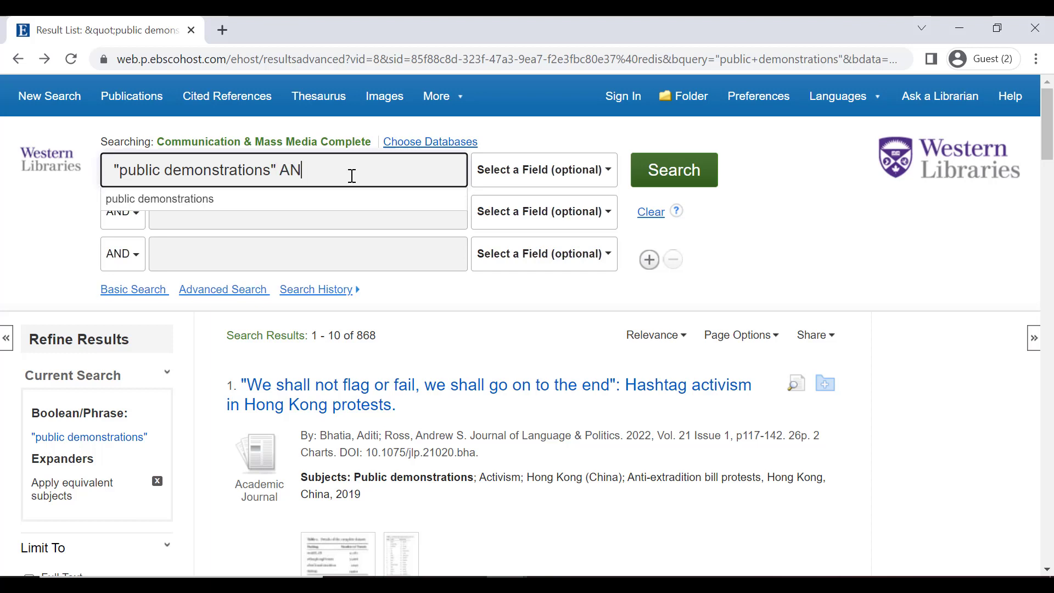
{"action": "type", "text": "D ("}
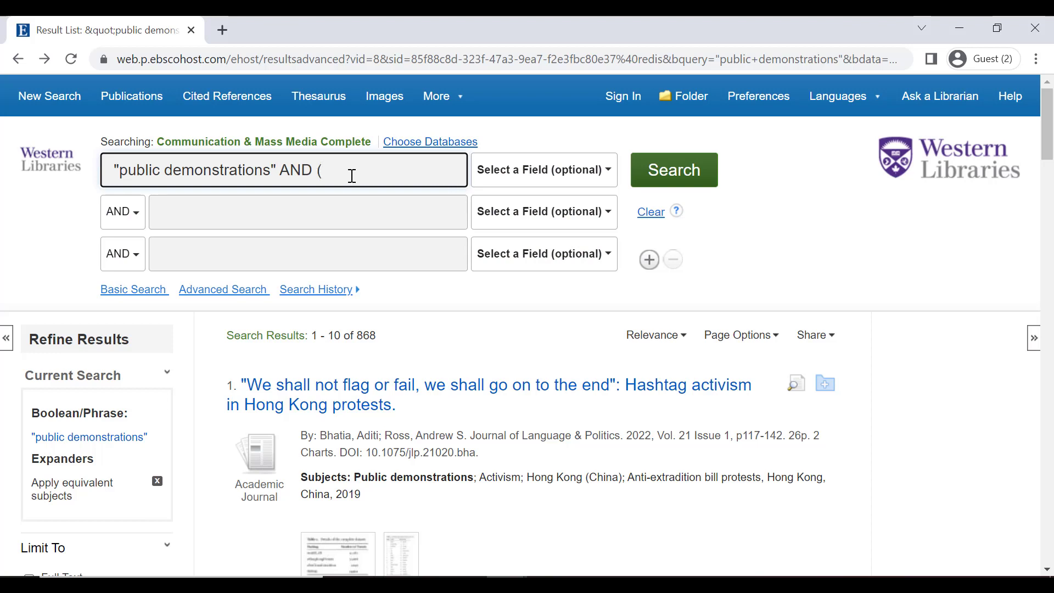
{"action": "type", "text": "news OR journal"}
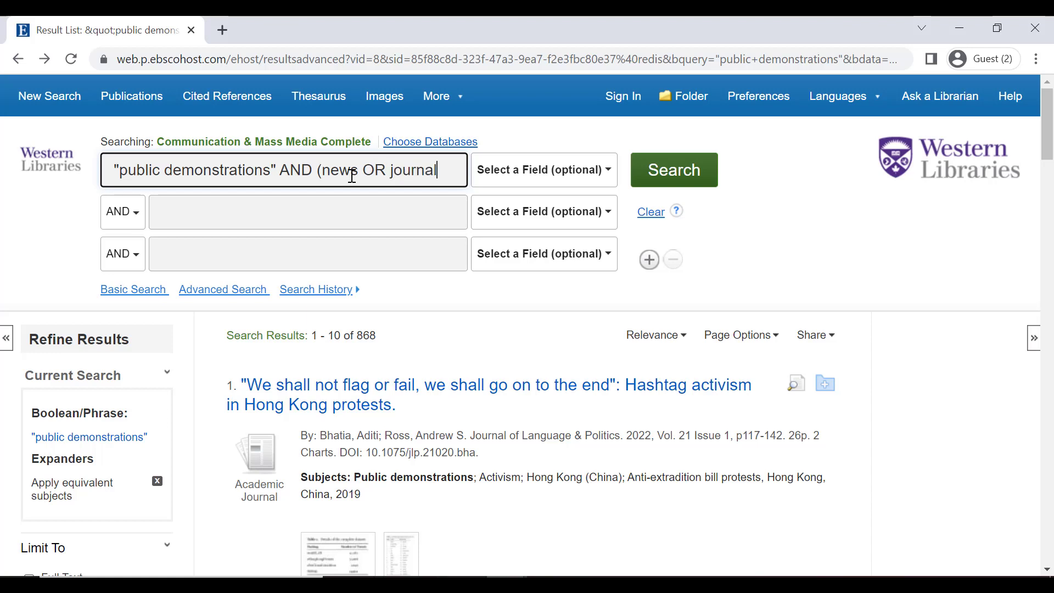
{"action": "type", "text": "is*)"}
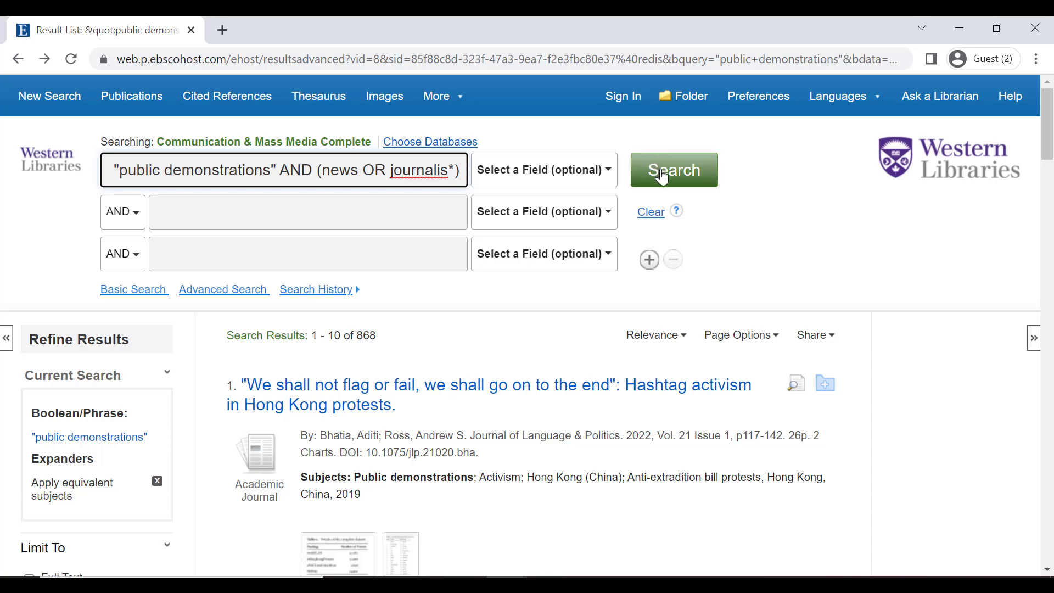
{"action": "left_click", "coordinate": [663, 177]}
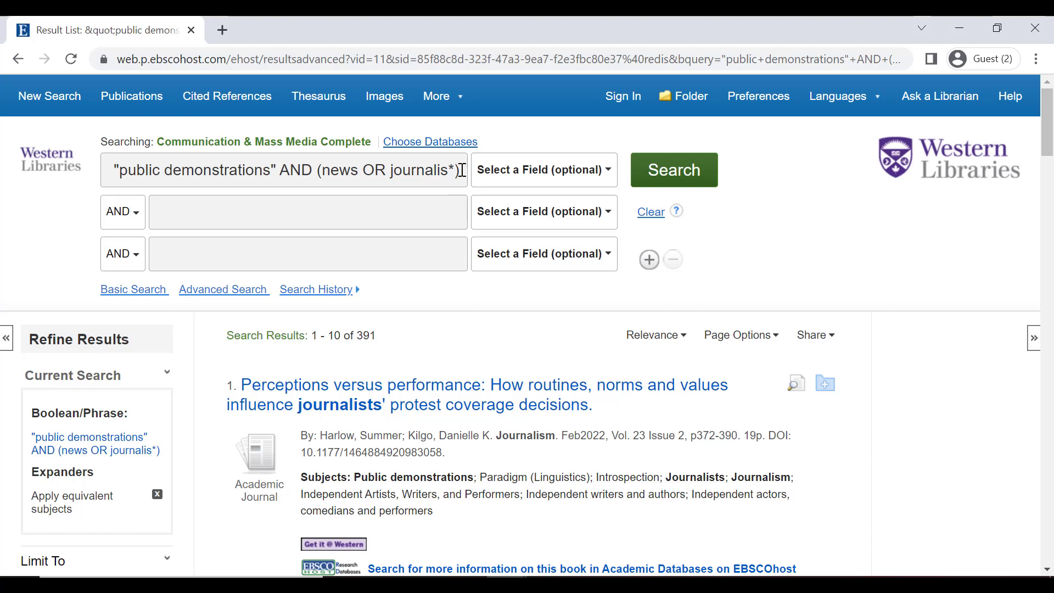
- Narrow the search further by adding AND "wall street" to the end of the query and run it
{"action": "left_click", "coordinate": [461, 170]}
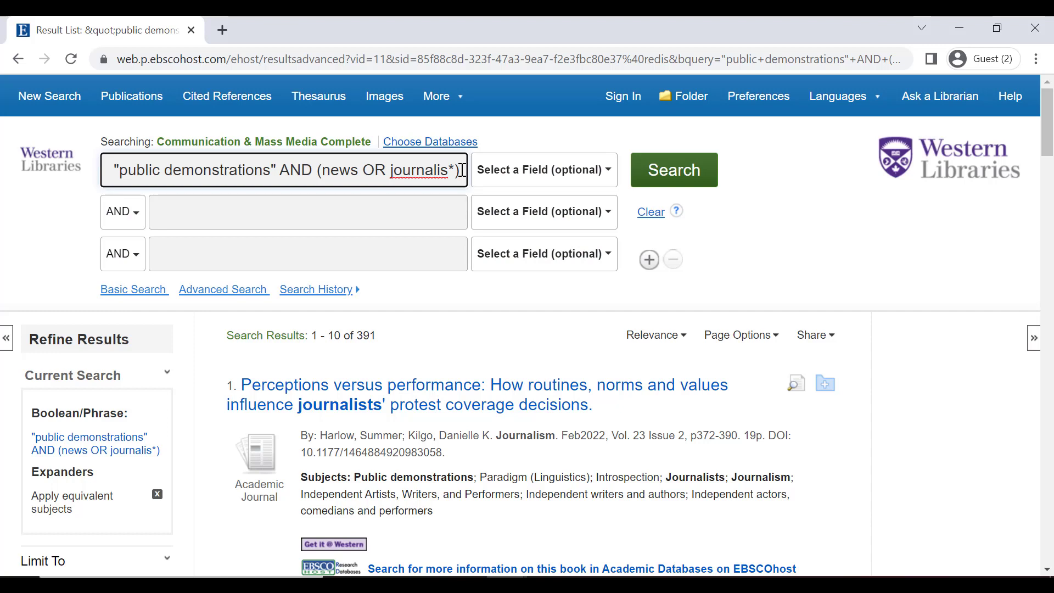
{"action": "type", "text": "AN"}
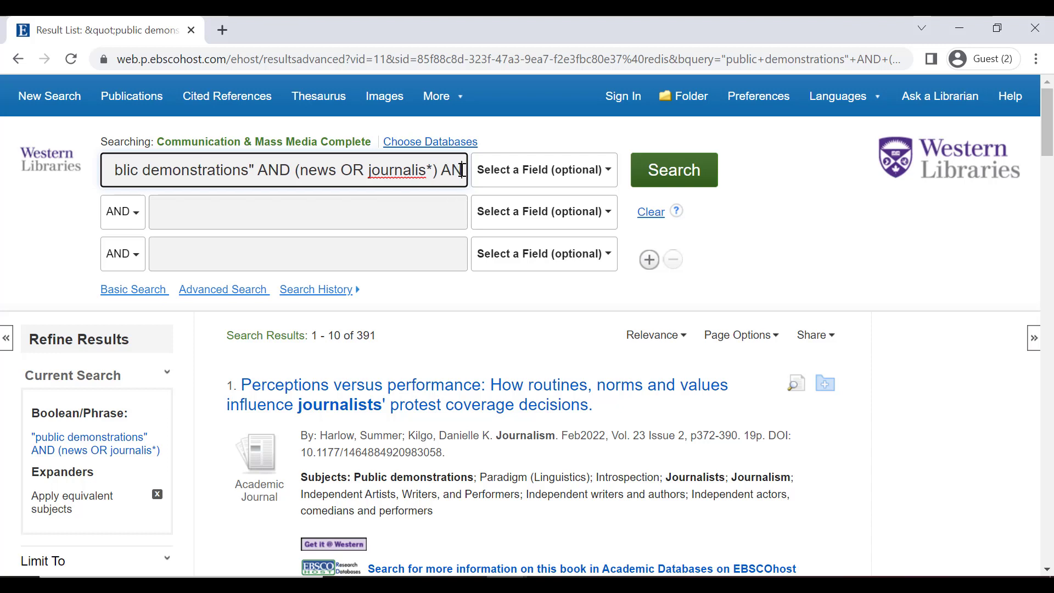
{"action": "type", "text": "D \"wa"}
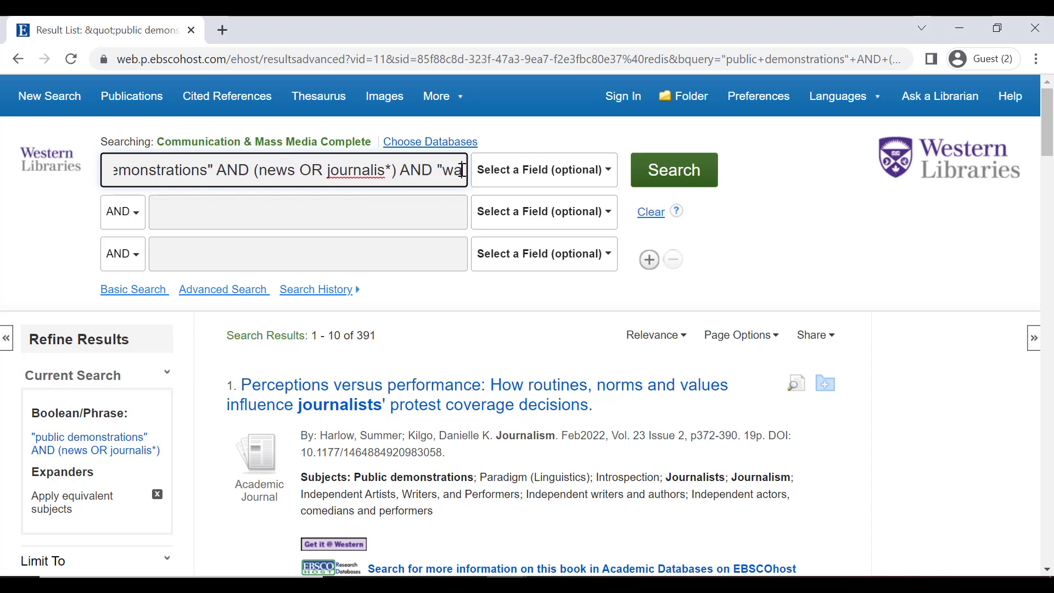
{"action": "type", "text": "ll street"}
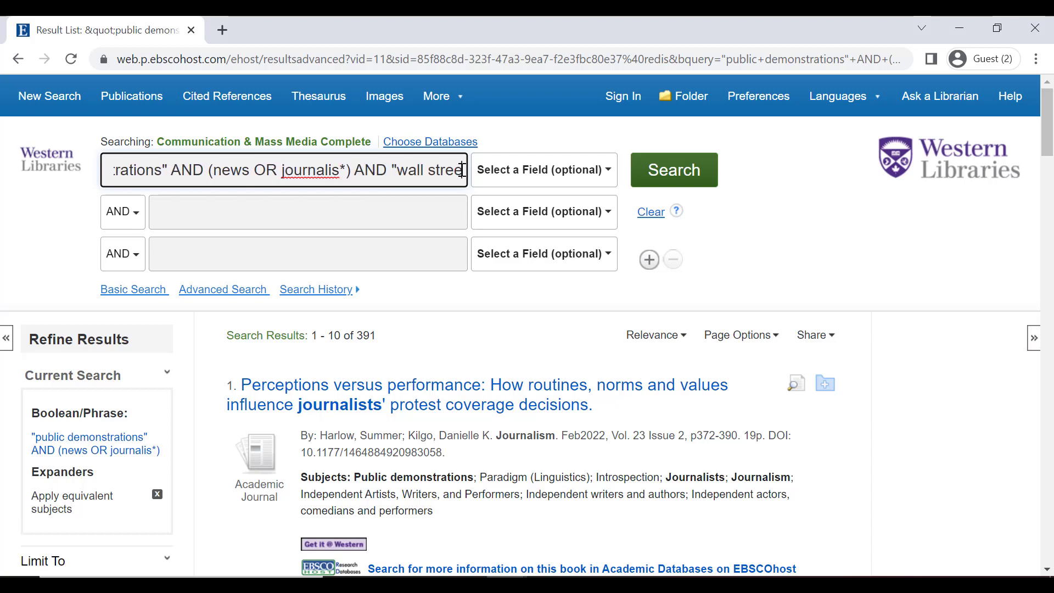
{"action": "type", "text": "\""}
{"action": "key", "text": "Return"}
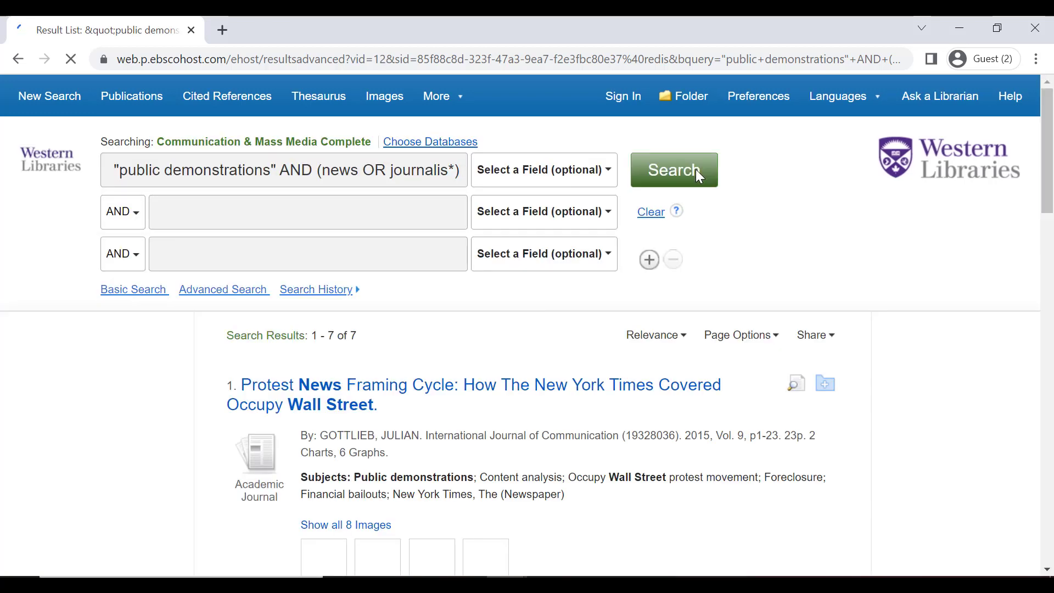
- Open the record of "Protest News Framing Cycle" and view the articles under its subject term Occupy Wall Street protest movement, returning afterward
{"action": "scroll", "coordinate": [616, 350], "scroll_direction": "down", "scroll_amount": 1}
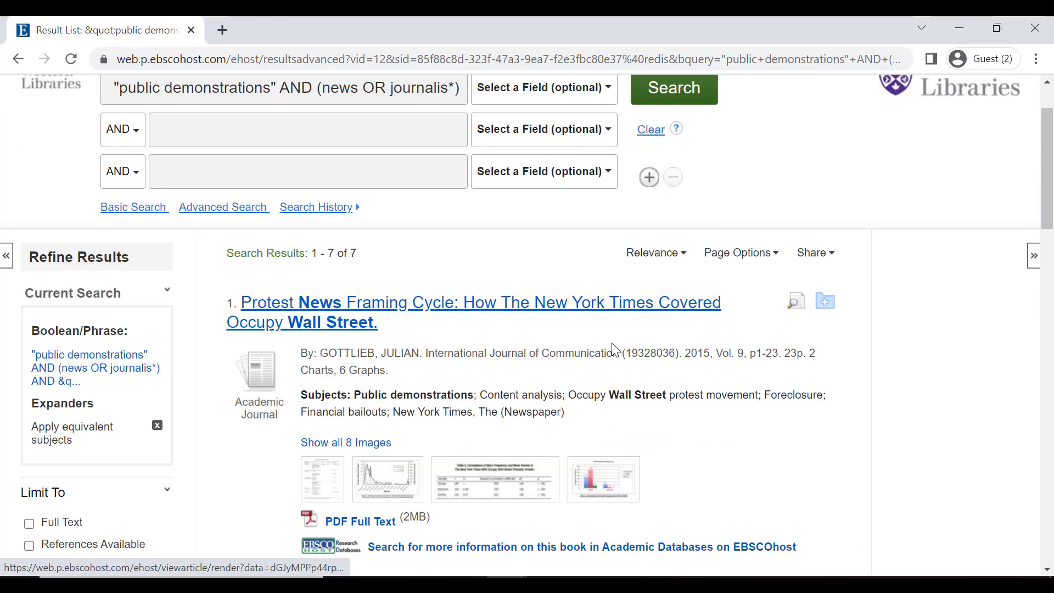
{"action": "left_click", "coordinate": [615, 305]}
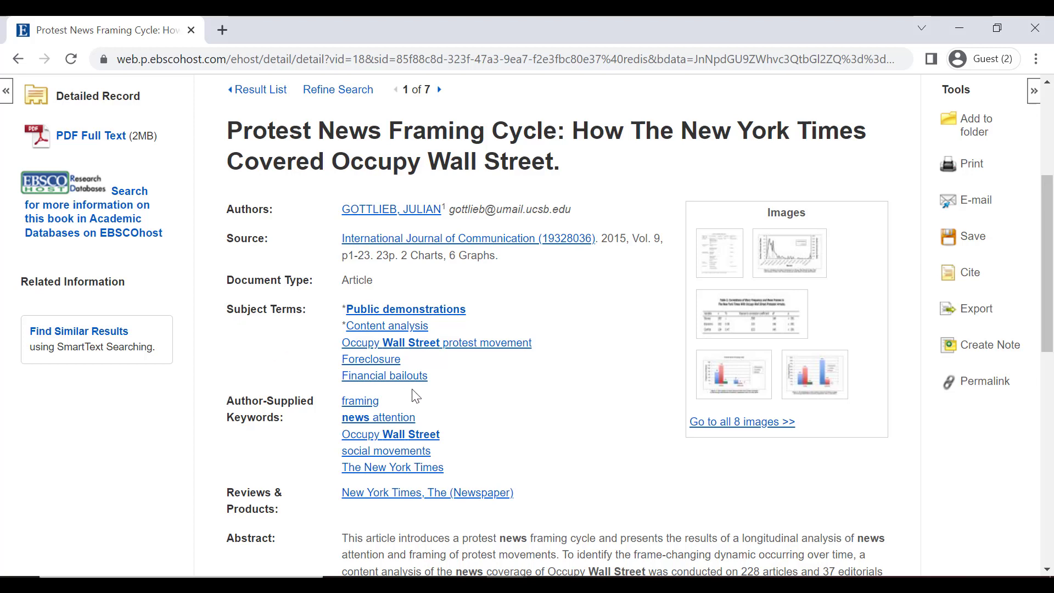
{"action": "left_click", "coordinate": [511, 352]}
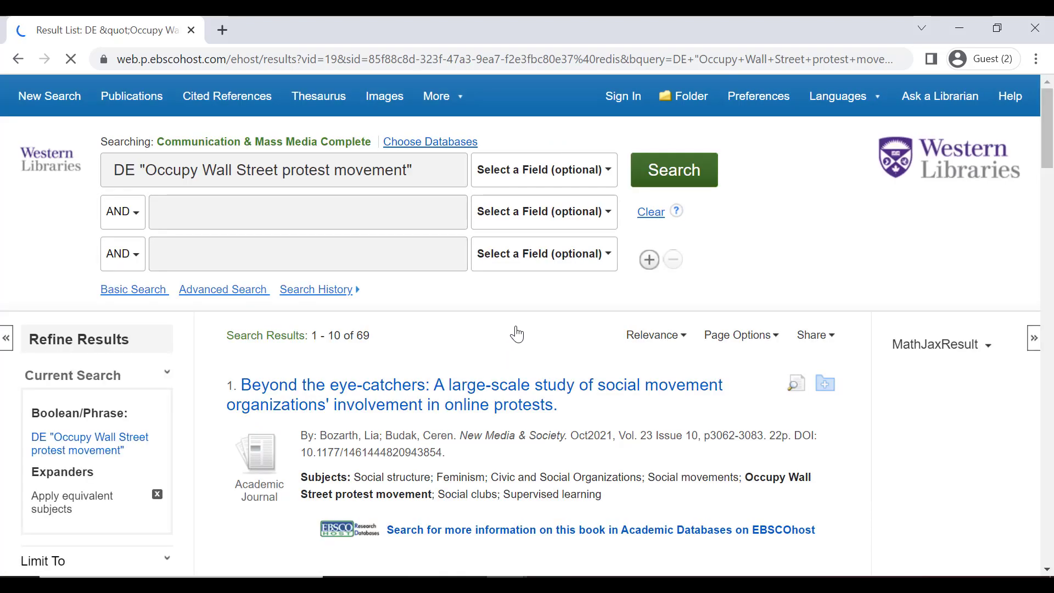
{"action": "scroll", "coordinate": [517, 329], "scroll_direction": "down", "scroll_amount": 1}
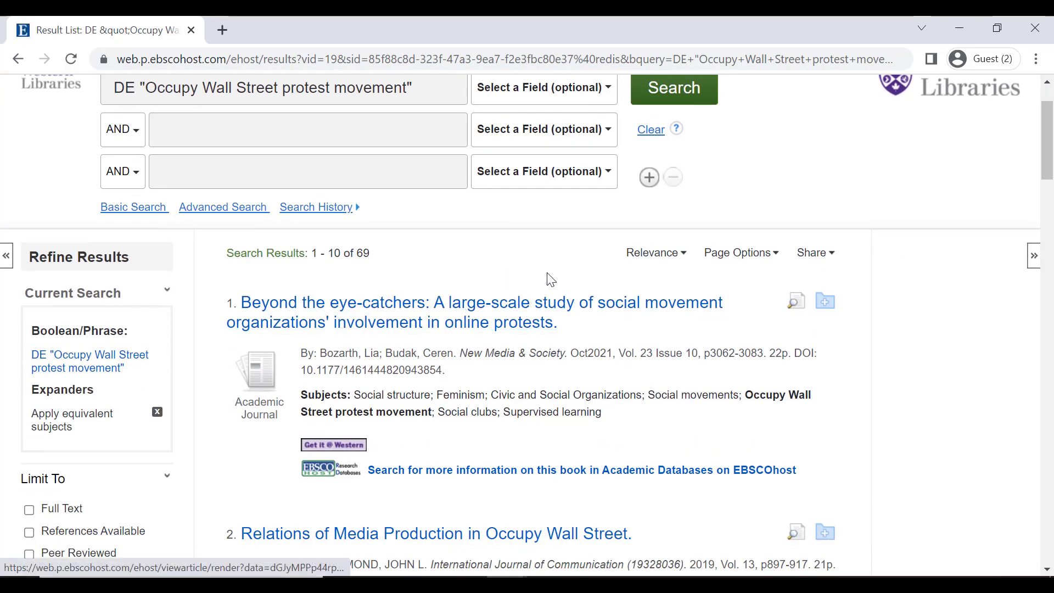
{"action": "key", "text": "alt+Left"}
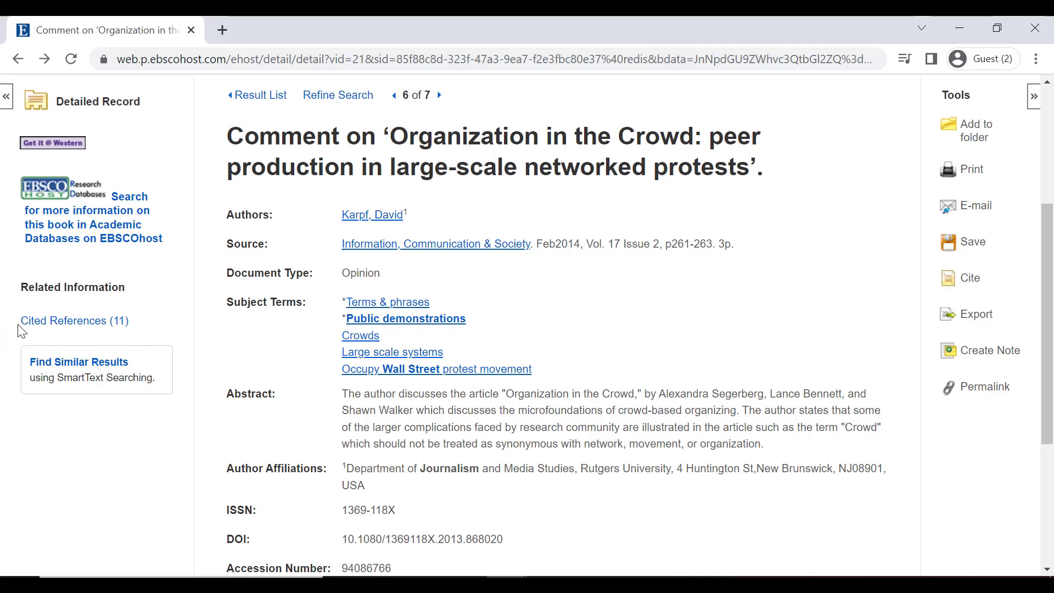
- Examine the cited references of "Comment on 'Organization in the Crowd'" down to the end of the page and return to its record
{"action": "left_click", "coordinate": [53, 325]}
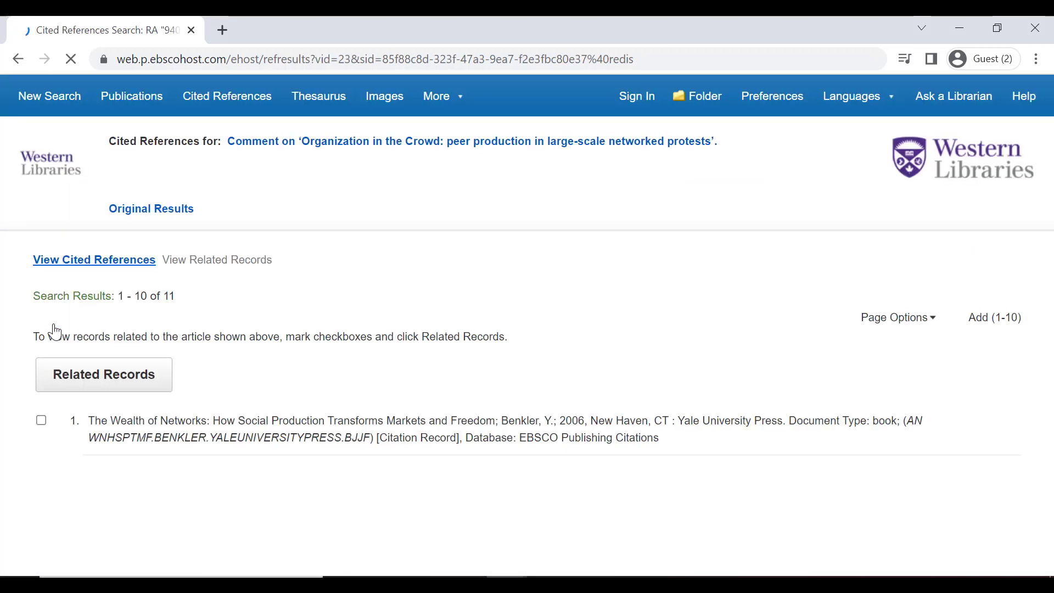
{"action": "scroll", "coordinate": [516, 269], "scroll_direction": "down", "scroll_amount": 1}
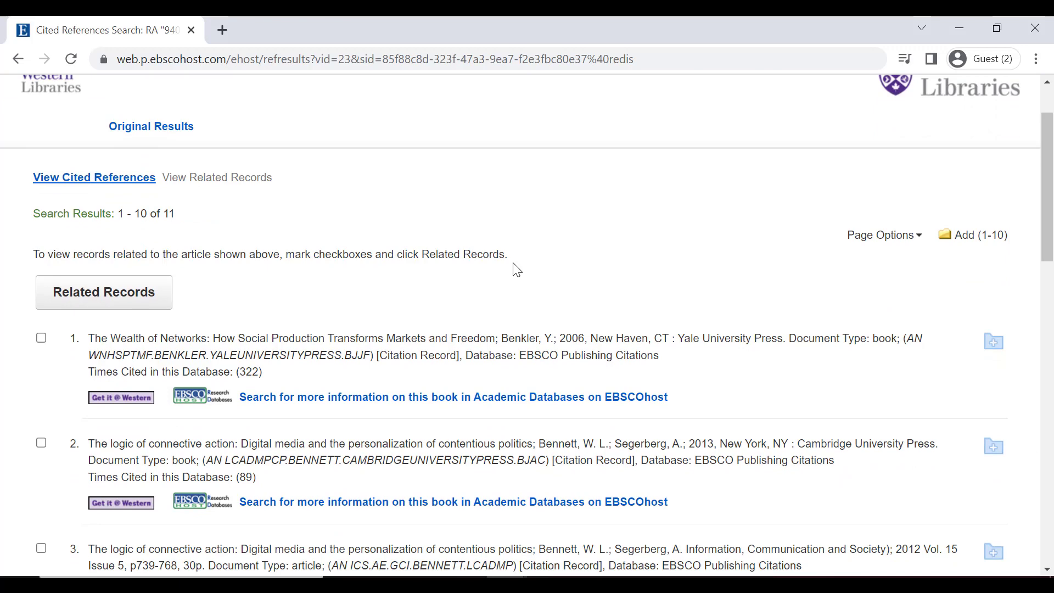
{"action": "scroll", "coordinate": [516, 270], "scroll_direction": "down", "scroll_amount": 1}
{"action": "scroll", "coordinate": [732, 215], "scroll_direction": "down", "scroll_amount": 1}
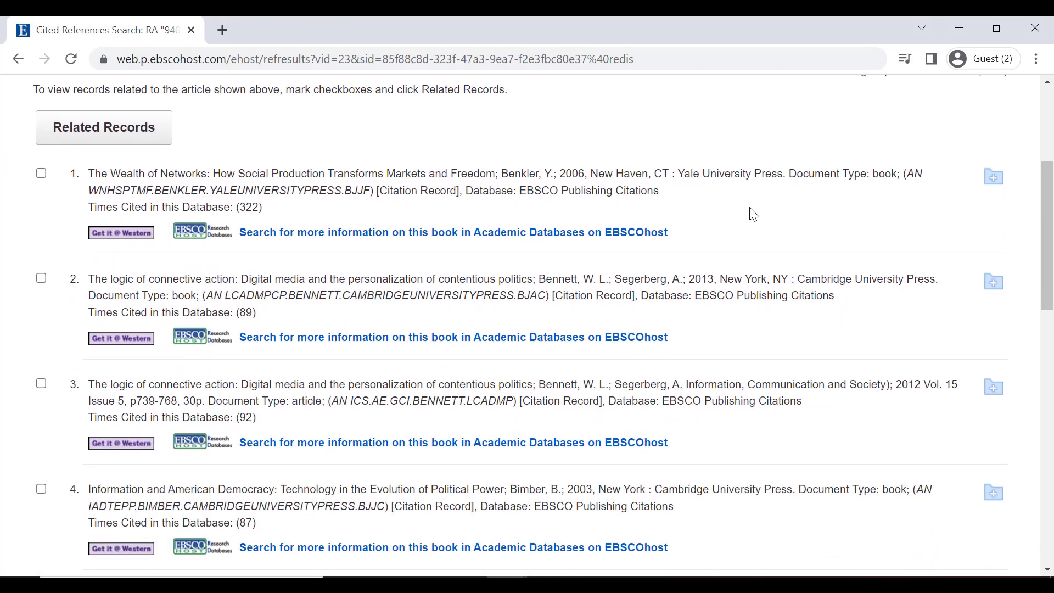
{"action": "scroll", "coordinate": [753, 215], "scroll_direction": "down", "scroll_amount": 3}
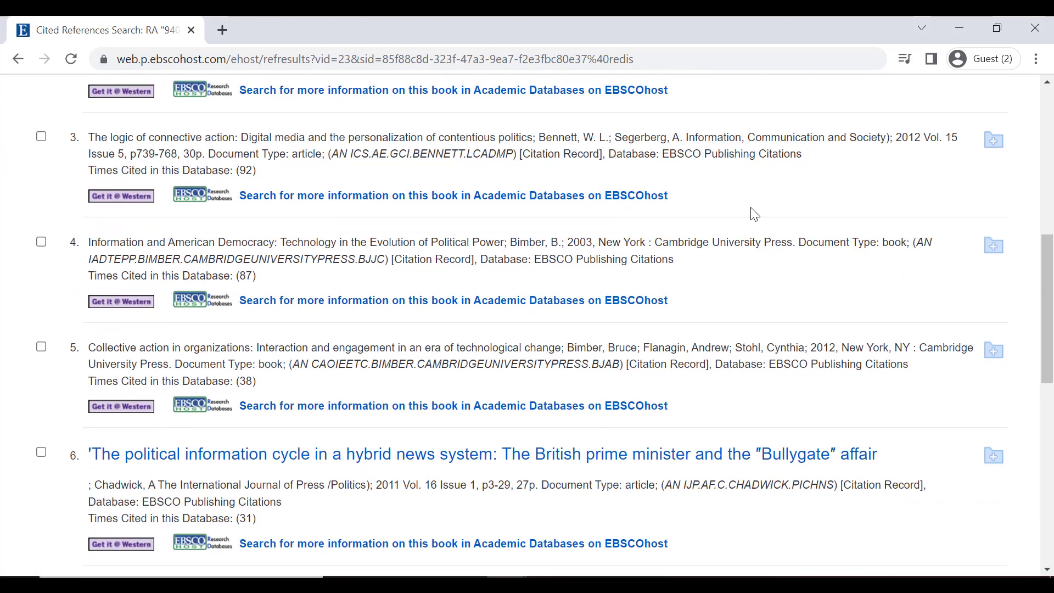
{"action": "scroll", "coordinate": [755, 215], "scroll_direction": "down", "scroll_amount": 3}
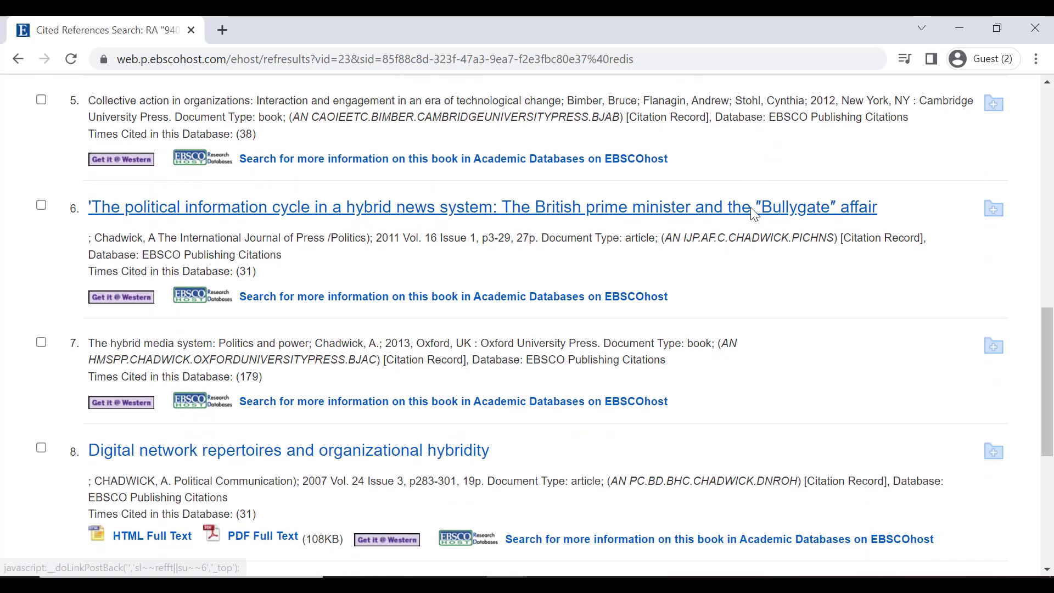
{"action": "scroll", "coordinate": [755, 214], "scroll_direction": "down", "scroll_amount": 3}
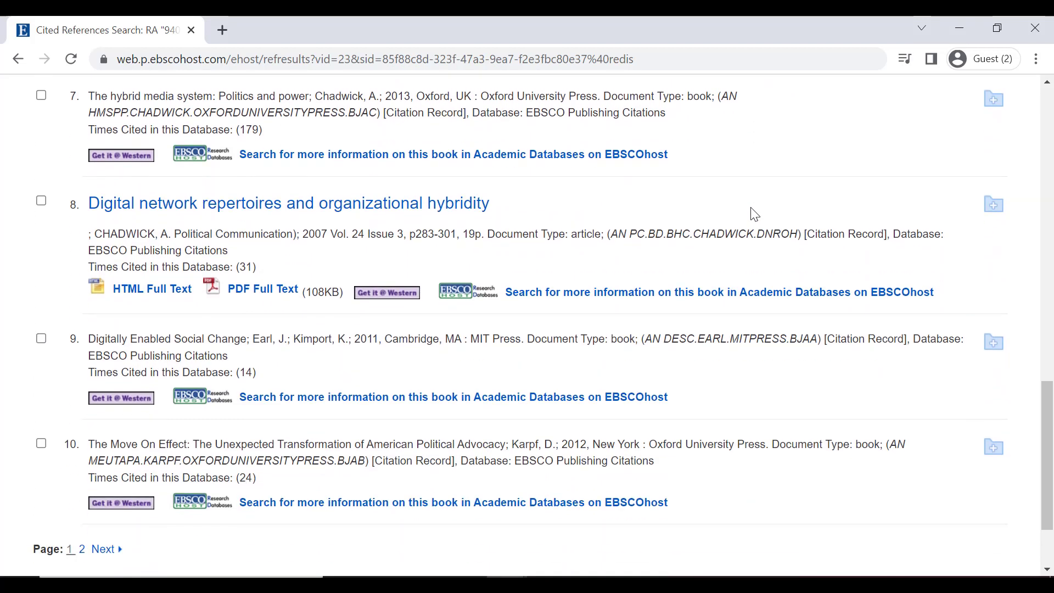
{"action": "key", "text": "alt+Left"}
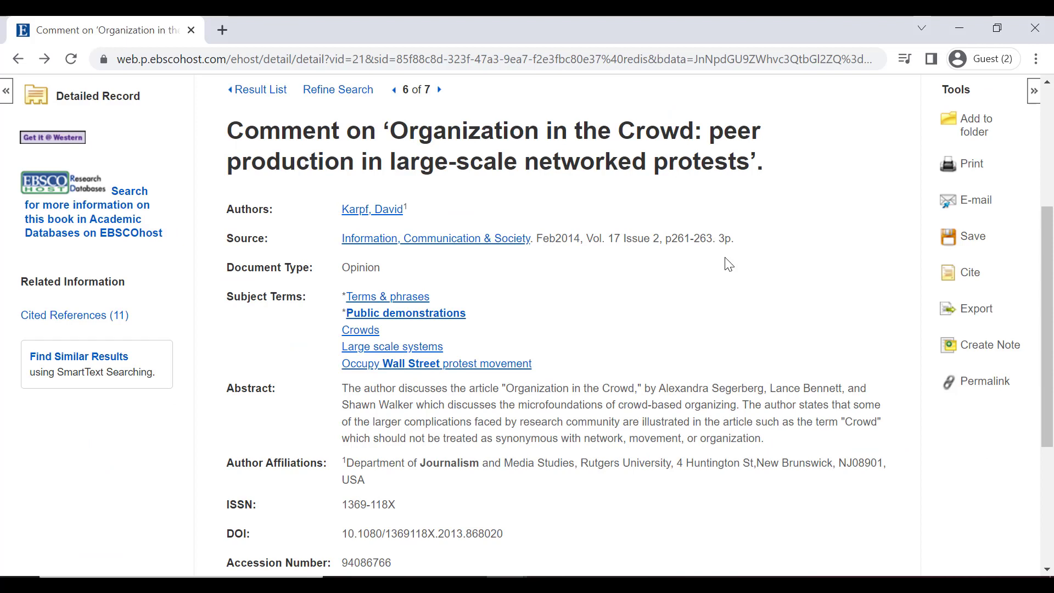
- Open the save options for the "Comment on 'Organization in the Crowd'" record
{"action": "left_click", "coordinate": [970, 241]}
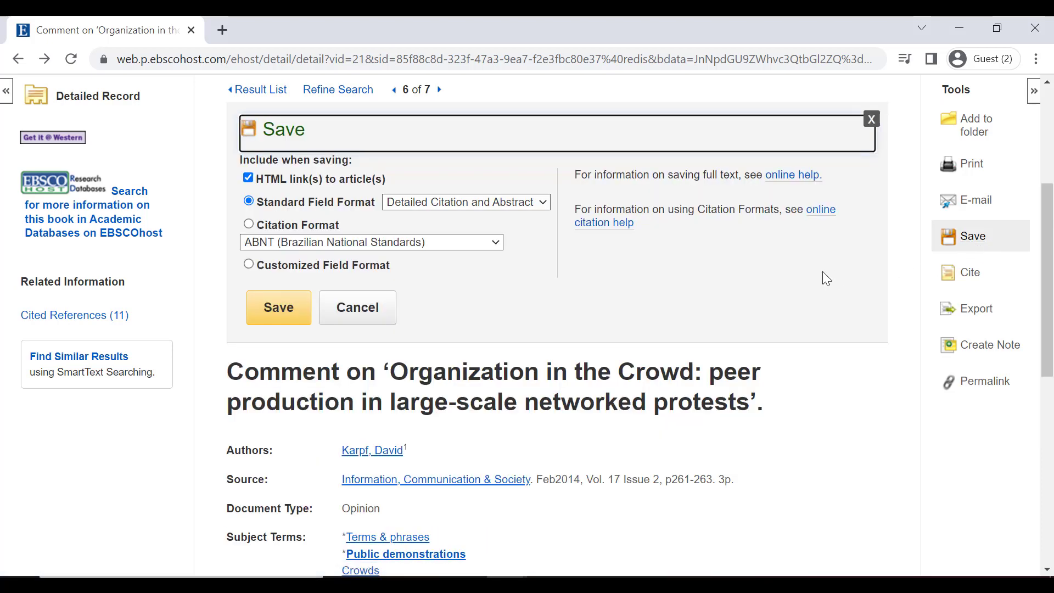